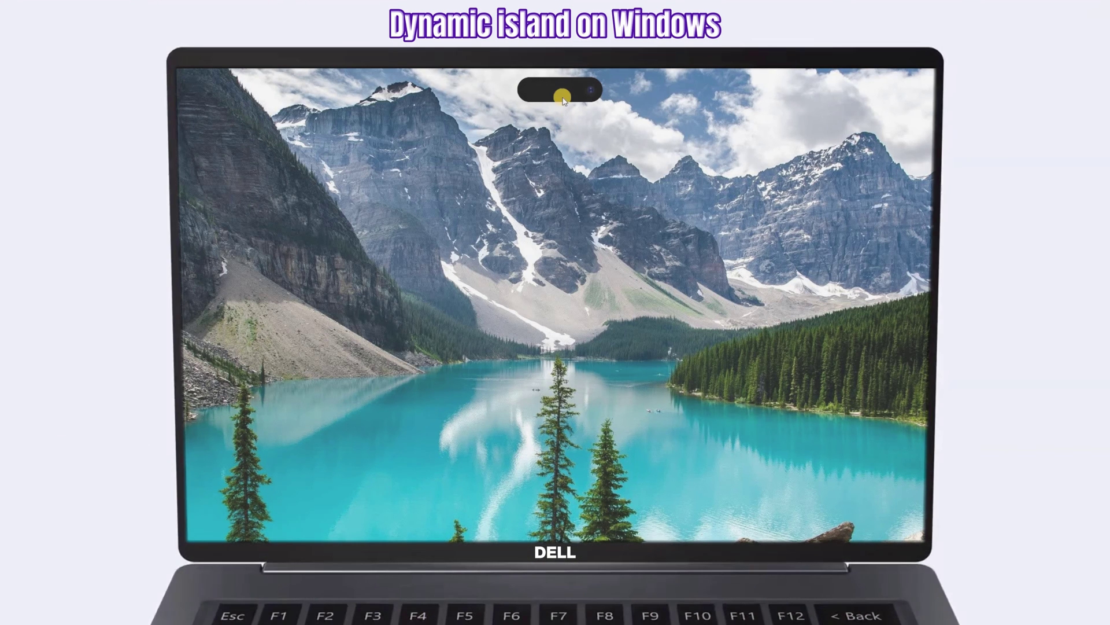
Step: Preview the island's charging and call views, then open the desktop View menu to hide icons
{"action": "left_click", "coordinate": [562, 93]}
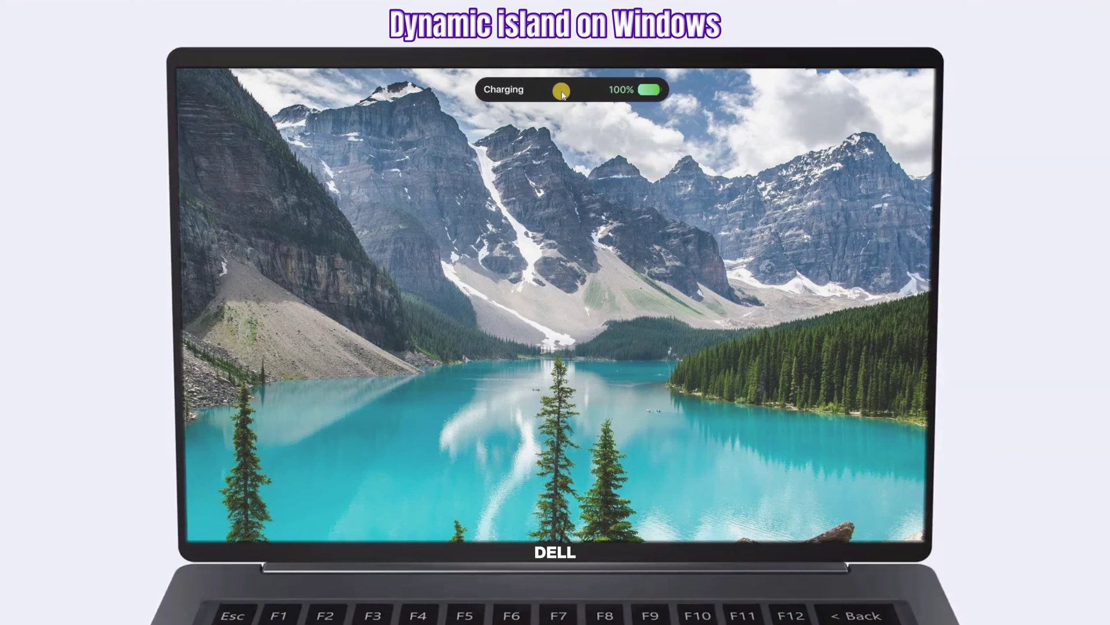
{"action": "left_click", "coordinate": [559, 91]}
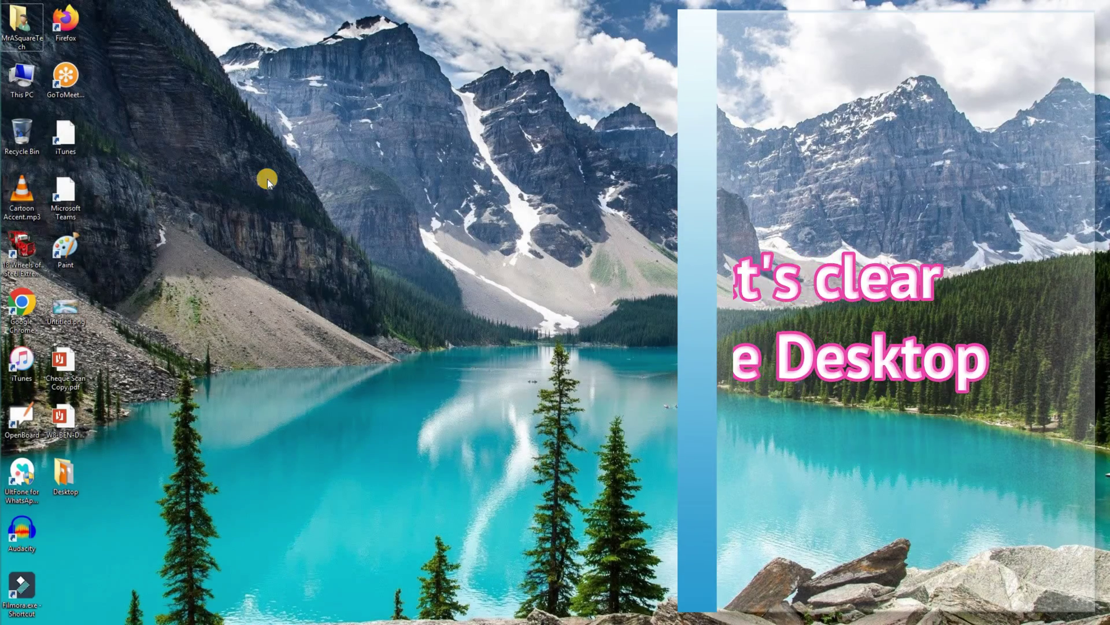
{"action": "right_click", "coordinate": [268, 179]}
{"action": "left_click", "coordinate": [417, 183]}
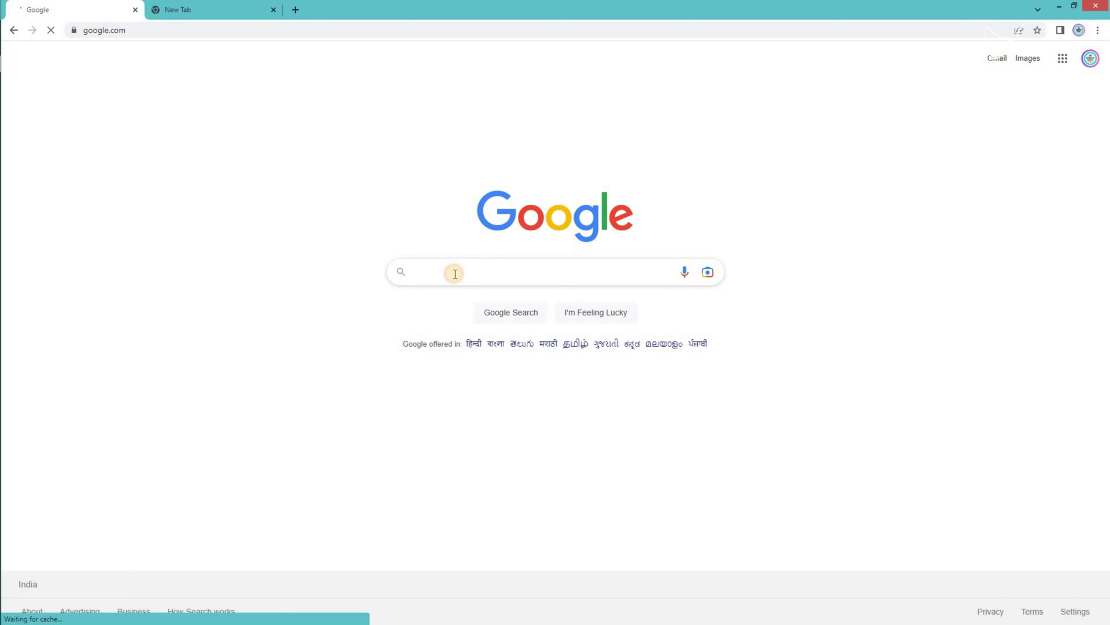
Step: Search Google for 'xwidget' and open the official xwidget.com site
{"action": "type", "text": "xwidget"}
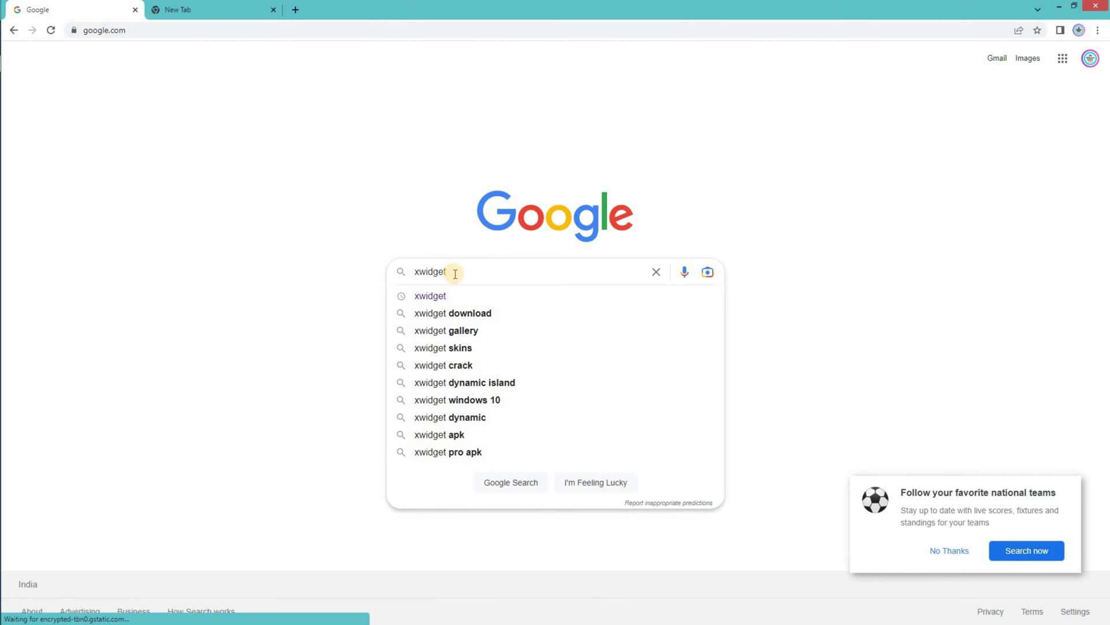
{"action": "key", "text": "Return"}
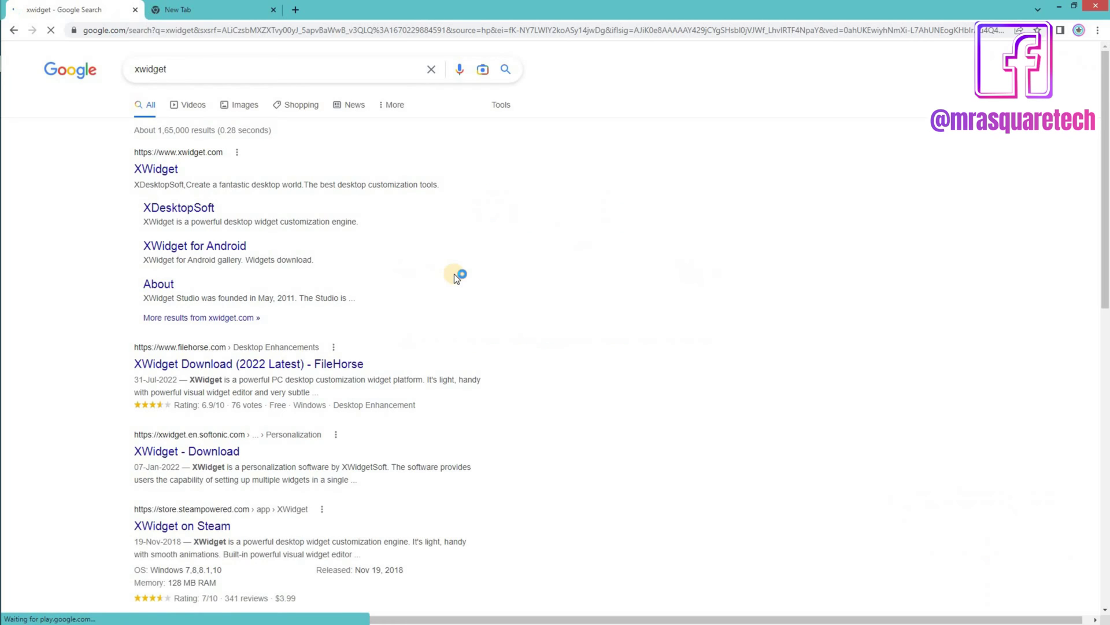
{"action": "left_click", "coordinate": [154, 169]}
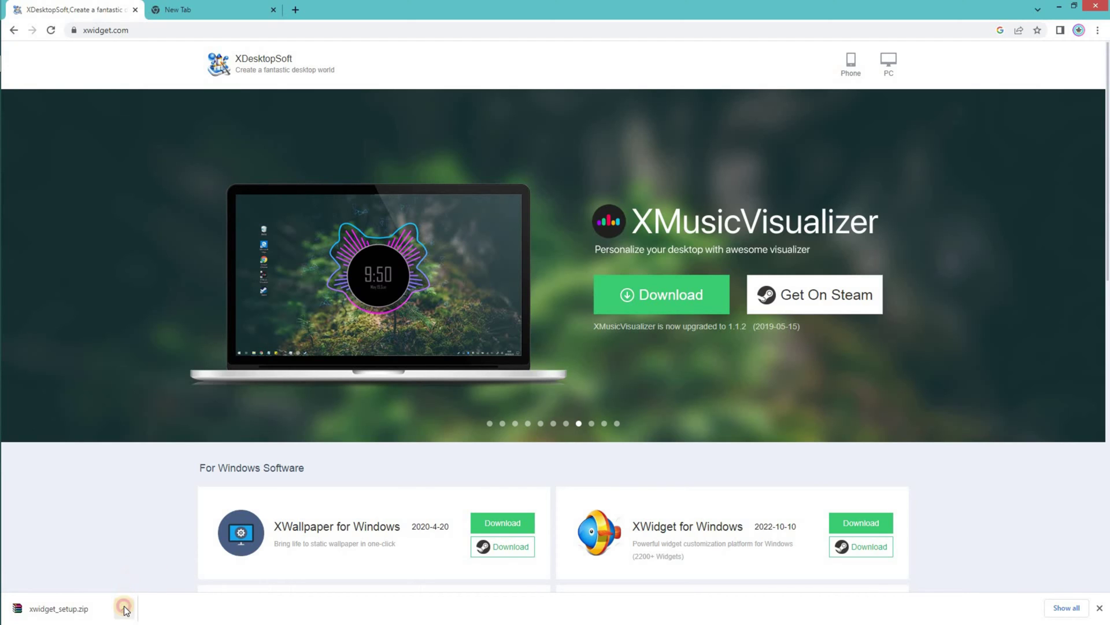
Step: Show the downloaded xwidget_setup.zip in its folder and maximize the Downloads window
{"action": "left_click", "coordinate": [124, 608]}
{"action": "left_click", "coordinate": [130, 570]}
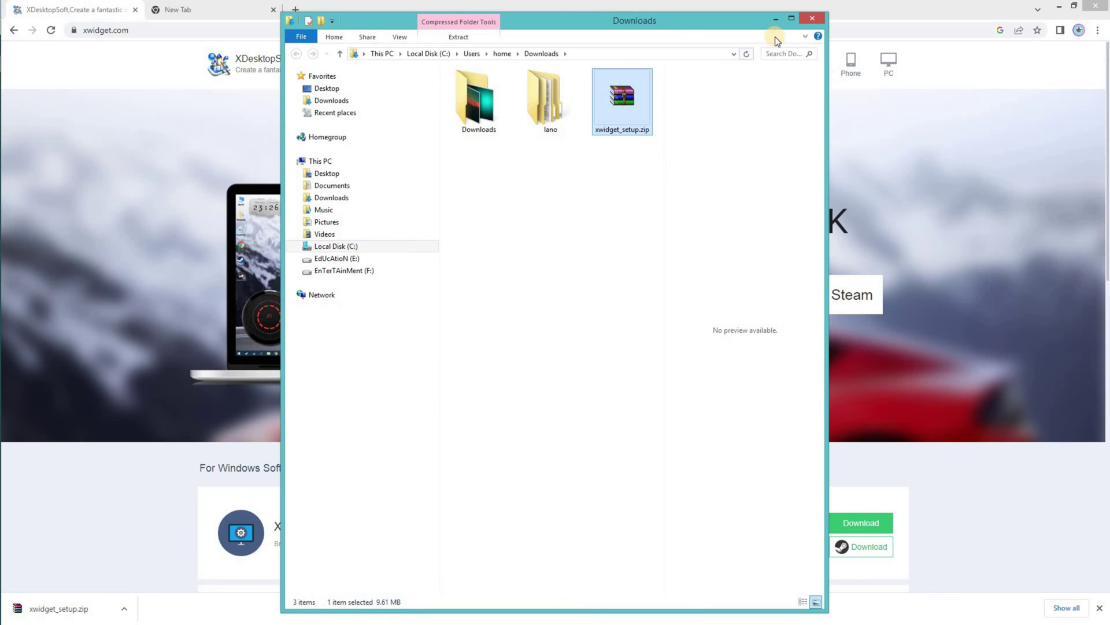
{"action": "left_click", "coordinate": [790, 21]}
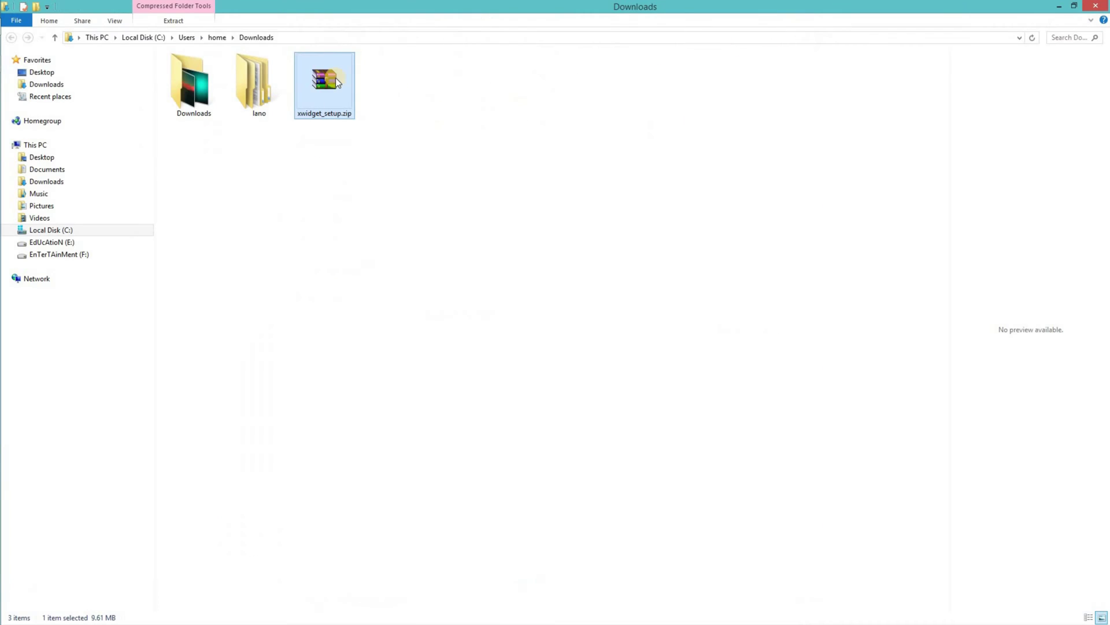
Step: Extract xwidget_setup.zip to xwidget_setup\ and open the new folder
{"action": "right_click", "coordinate": [319, 80]}
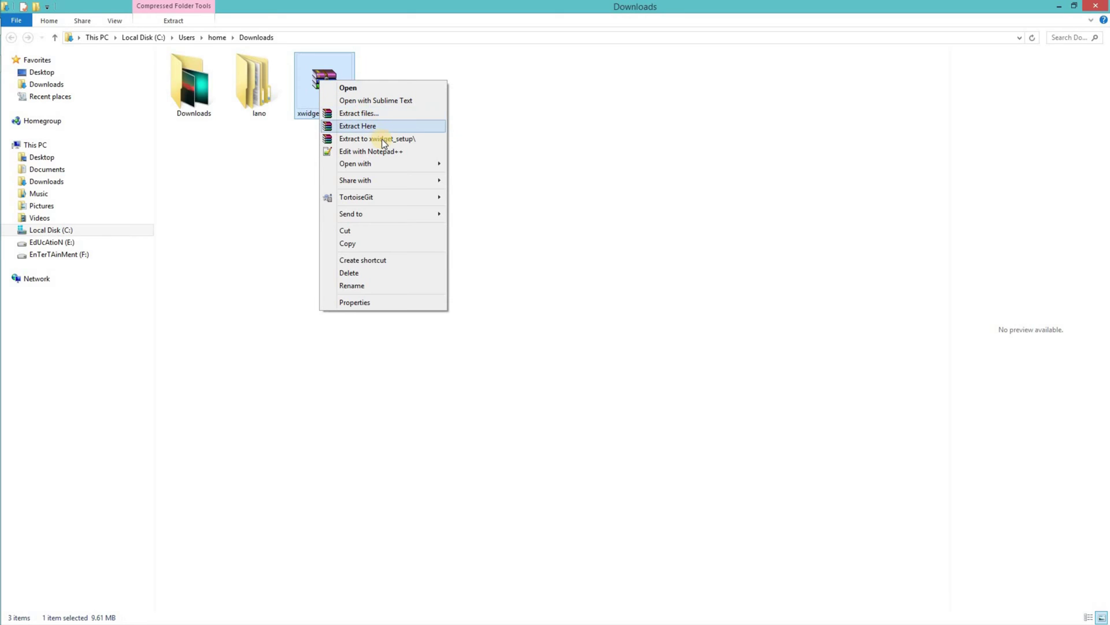
{"action": "left_click", "coordinate": [417, 138]}
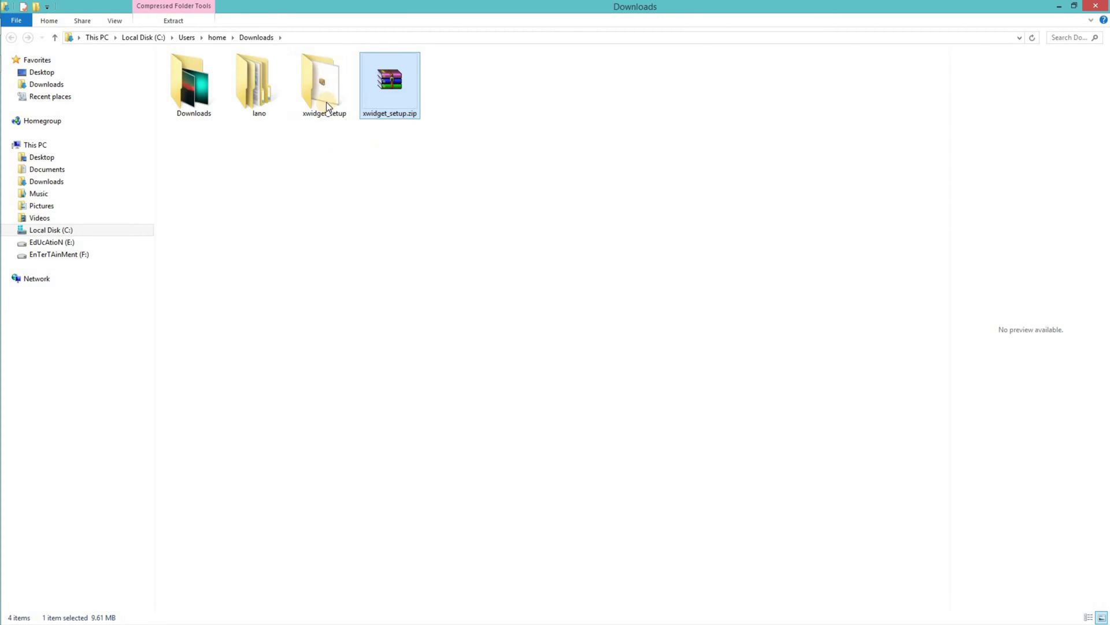
{"action": "left_click", "coordinate": [323, 86]}
{"action": "double_click", "coordinate": [322, 85]}
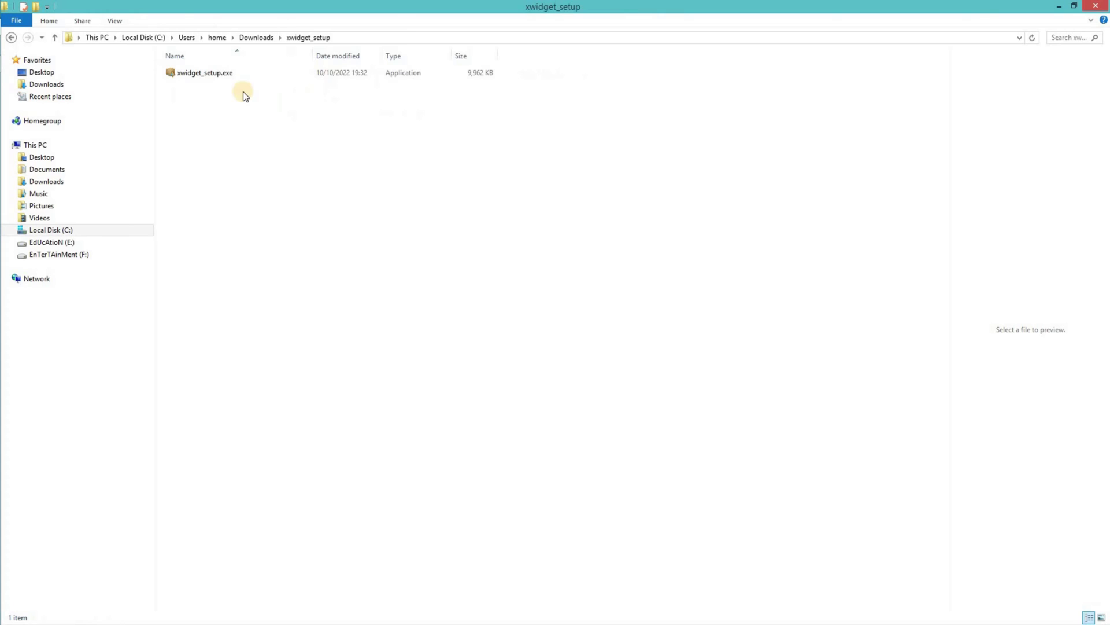
Step: Run xwidget_setup.exe, getting past SmartScreen with More info and Run anyway
{"action": "right_click", "coordinate": [207, 72]}
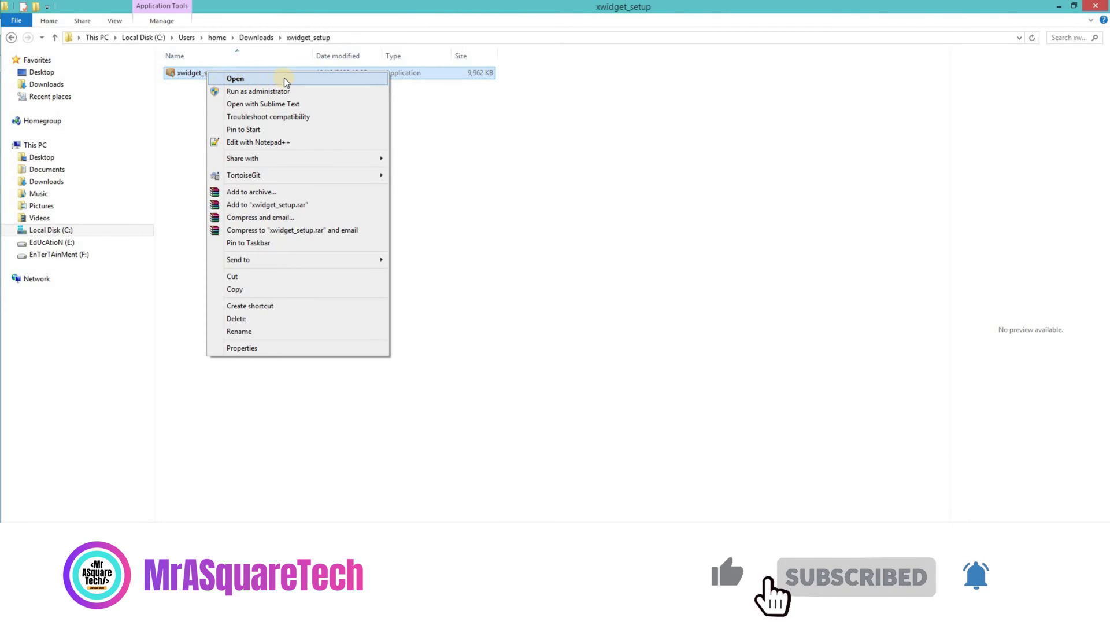
{"action": "left_click", "coordinate": [284, 78]}
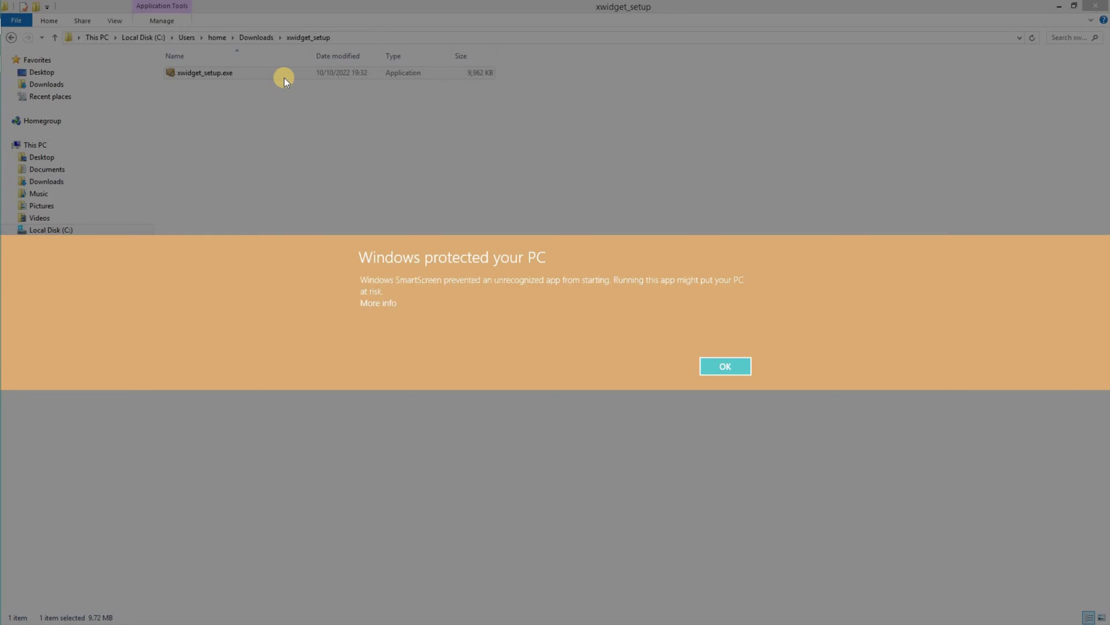
{"action": "left_click", "coordinate": [380, 303]}
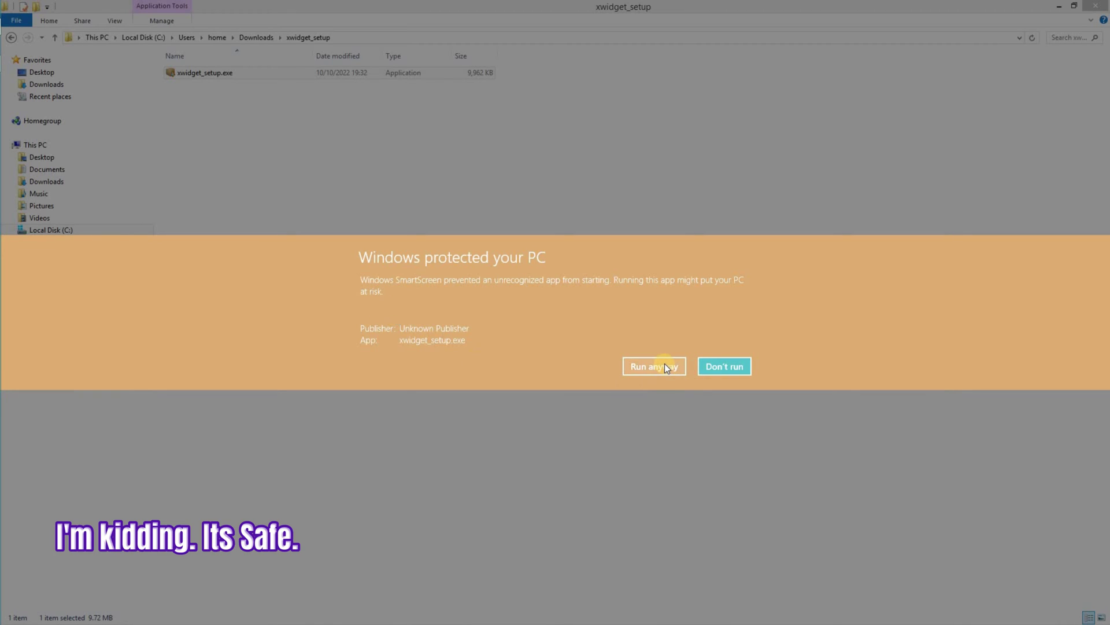
{"action": "left_click", "coordinate": [665, 366]}
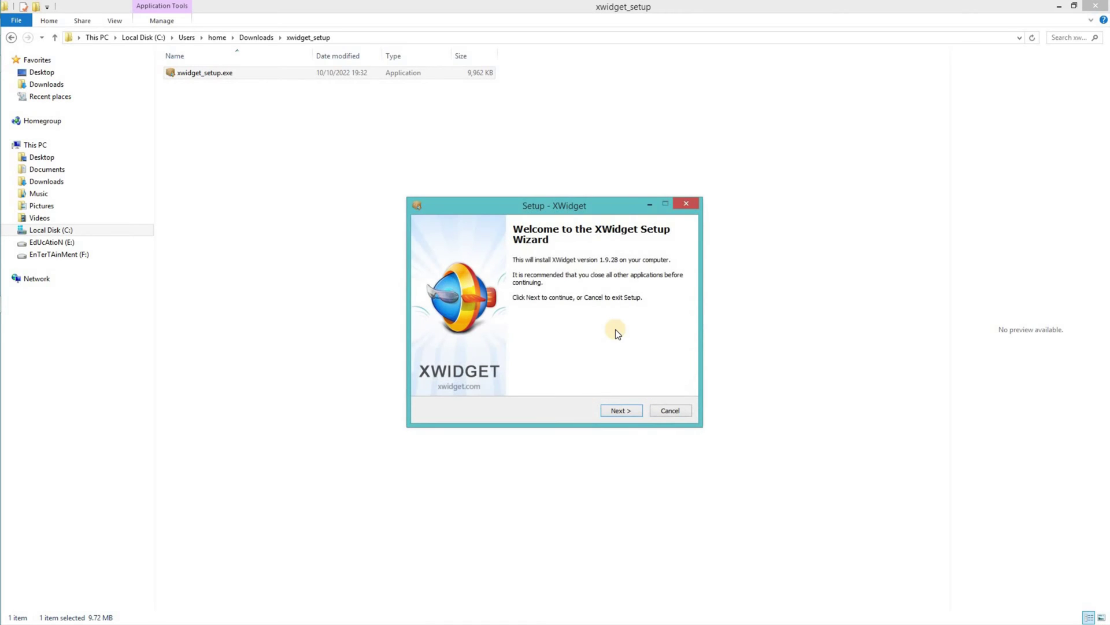
Step: Keep the default C:\Program Files (x86)\XWidget folder and desktop shortcut, and start installing
{"action": "left_click", "coordinate": [618, 411]}
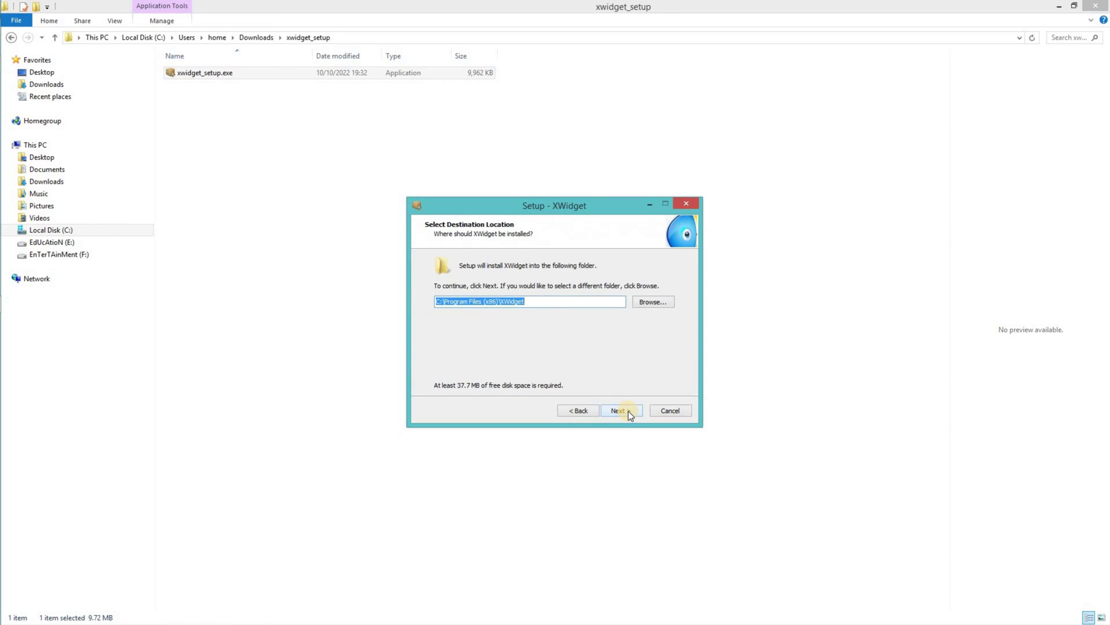
{"action": "left_click", "coordinate": [629, 411]}
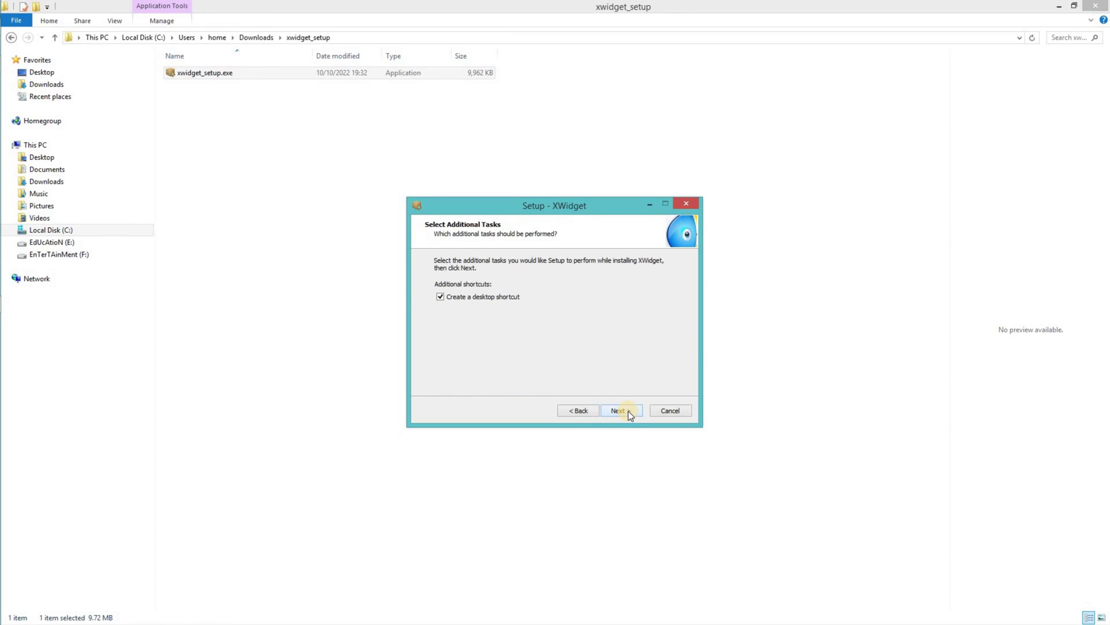
{"action": "left_click", "coordinate": [628, 411]}
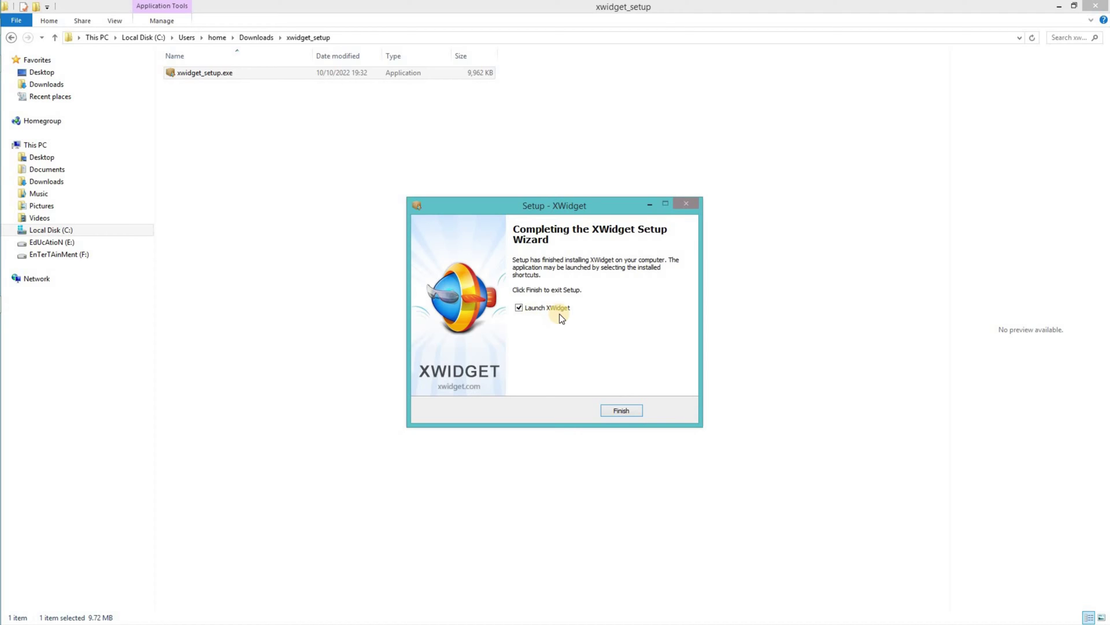
Step: Finish setup to launch XWidget, and minimize Explorer and Chrome to reveal the desktop
{"action": "left_click", "coordinate": [615, 411]}
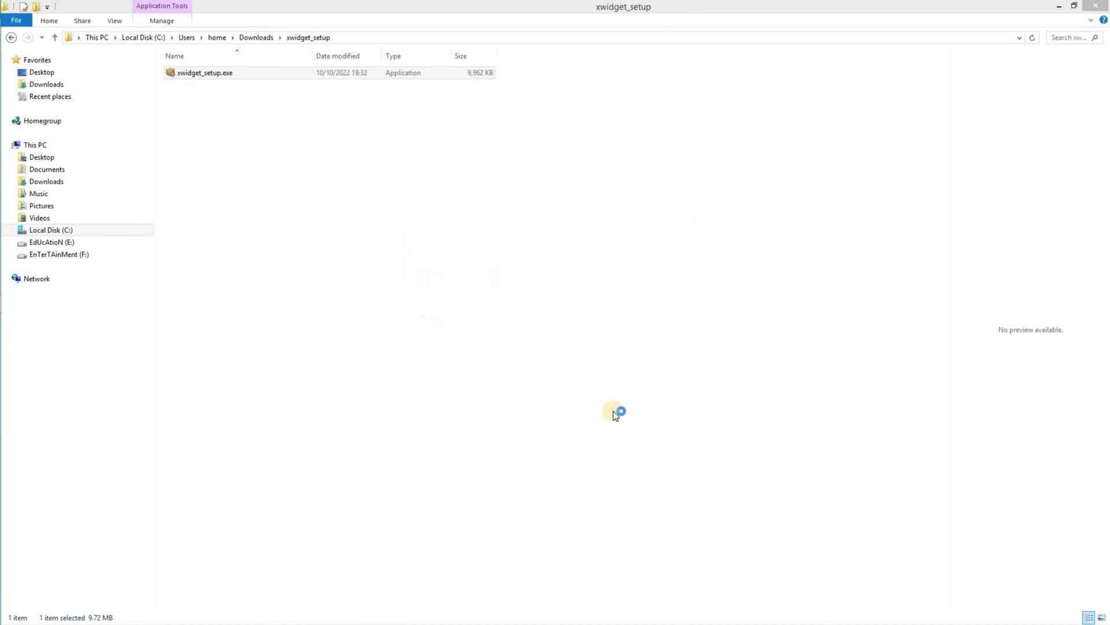
{"action": "left_click", "coordinate": [1058, 7]}
{"action": "left_click", "coordinate": [1056, 7]}
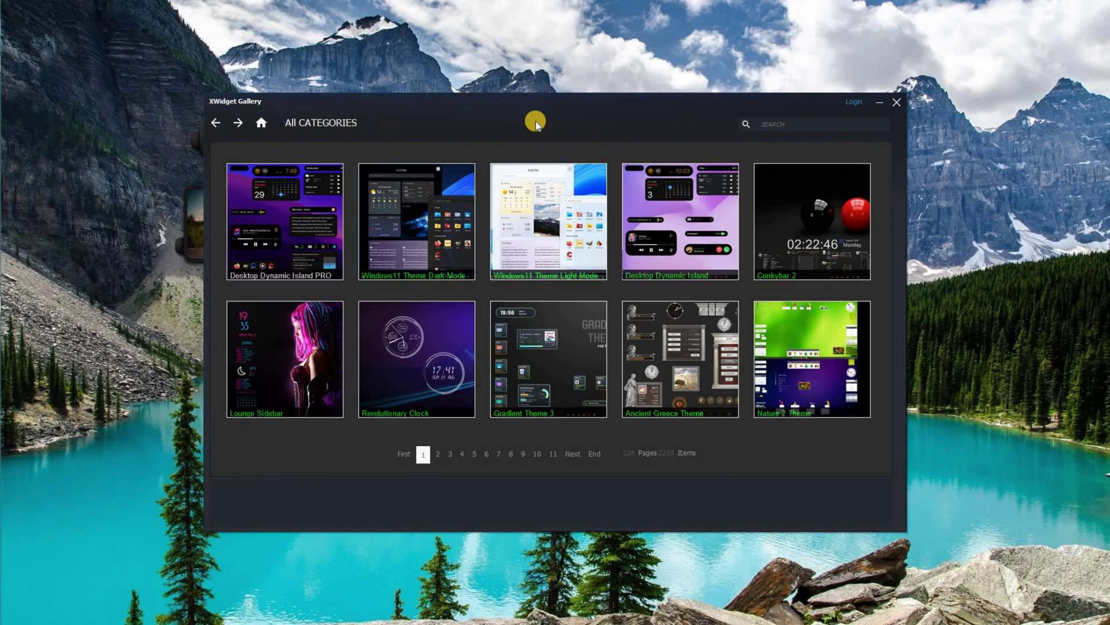
Step: Close the photo widget and move the PM clock to the bottom-left corner
{"action": "left_click_drag", "start_coordinate": [535, 122], "coordinate": [808, 181]}
{"action": "right_click", "coordinate": [228, 219]}
{"action": "left_click", "coordinate": [252, 376]}
{"action": "left_click_drag", "start_coordinate": [365, 206], "coordinate": [51, 575]}
{"action": "left_click_drag", "start_coordinate": [699, 184], "coordinate": [524, 138]}
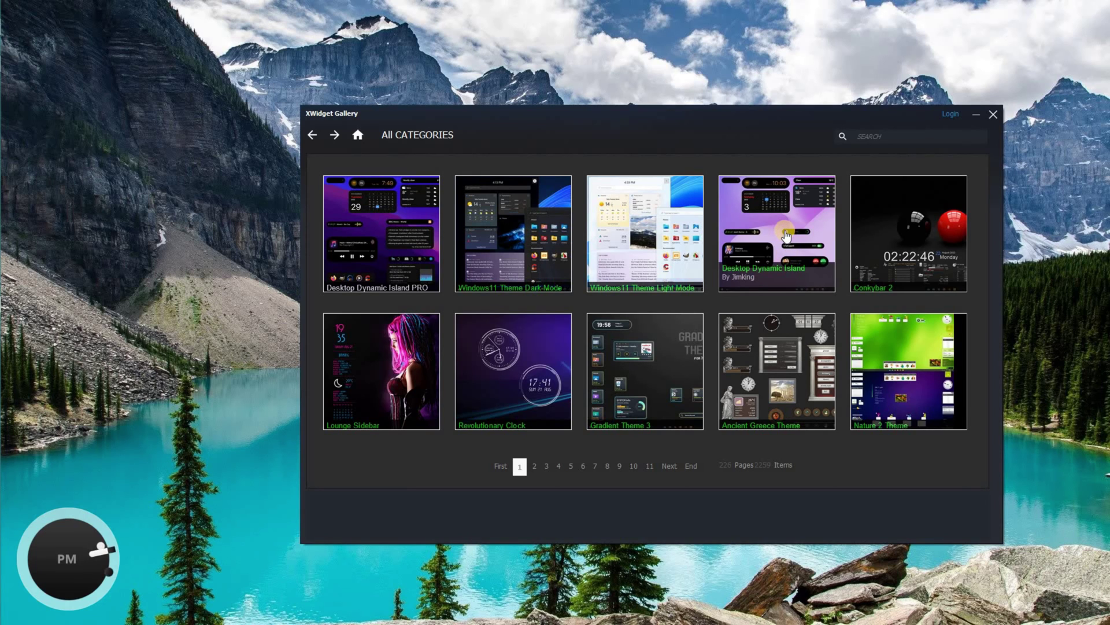
Step: Open the Desktop Dynamic Island details page and scroll down to Download for FREE
{"action": "left_click", "coordinate": [786, 230]}
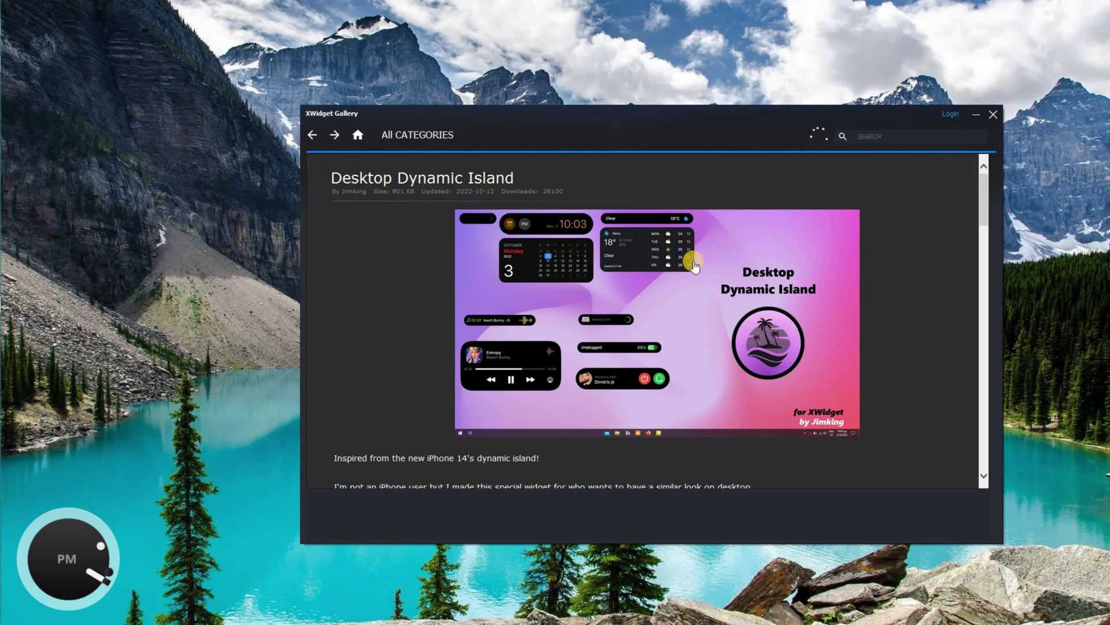
{"action": "left_click_drag", "start_coordinate": [986, 195], "coordinate": [982, 371]}
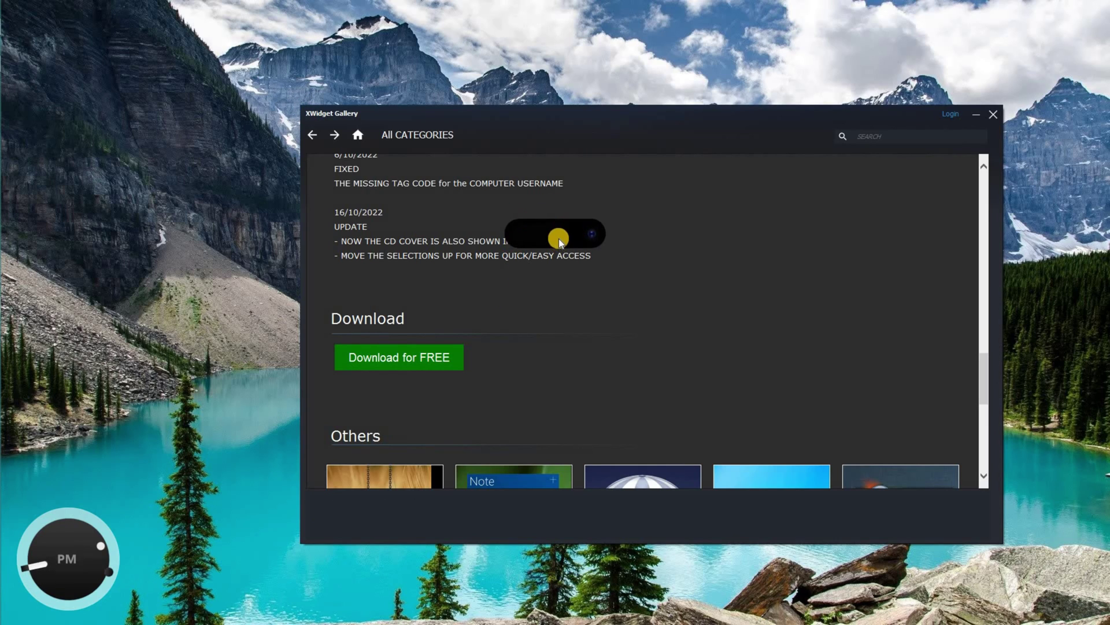
Step: Close the Gallery and drag the island pill to the top centre of the desktop
{"action": "left_click", "coordinate": [993, 114]}
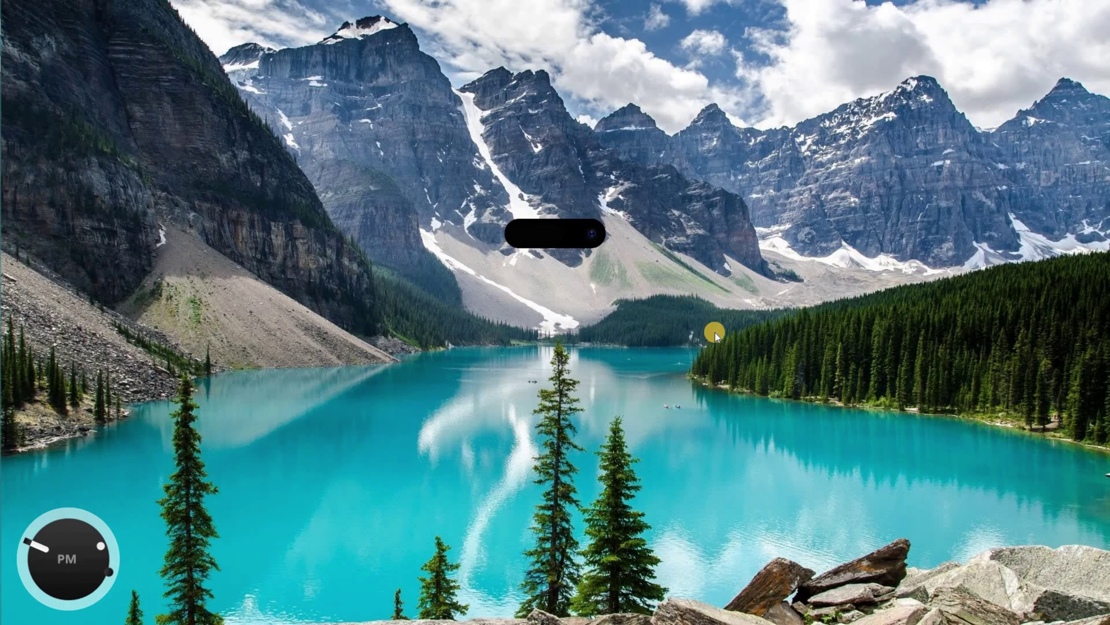
{"action": "left_click_drag", "start_coordinate": [552, 237], "coordinate": [557, 30]}
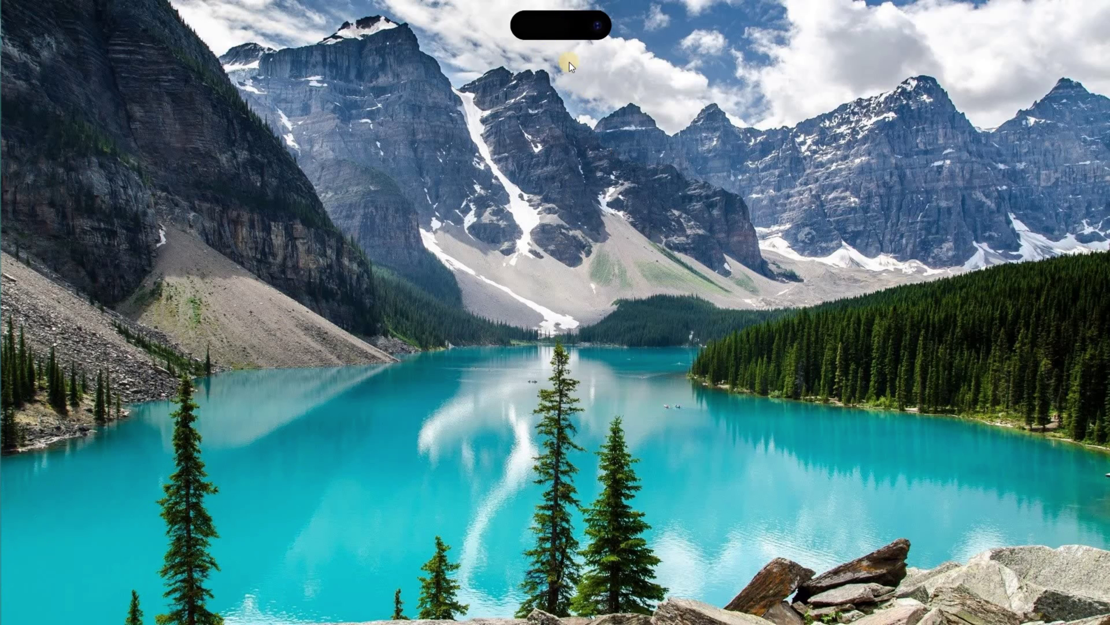
Step: Expand the island, open its December 2022 calendar, then close the calendar panel
{"action": "left_click", "coordinate": [565, 24]}
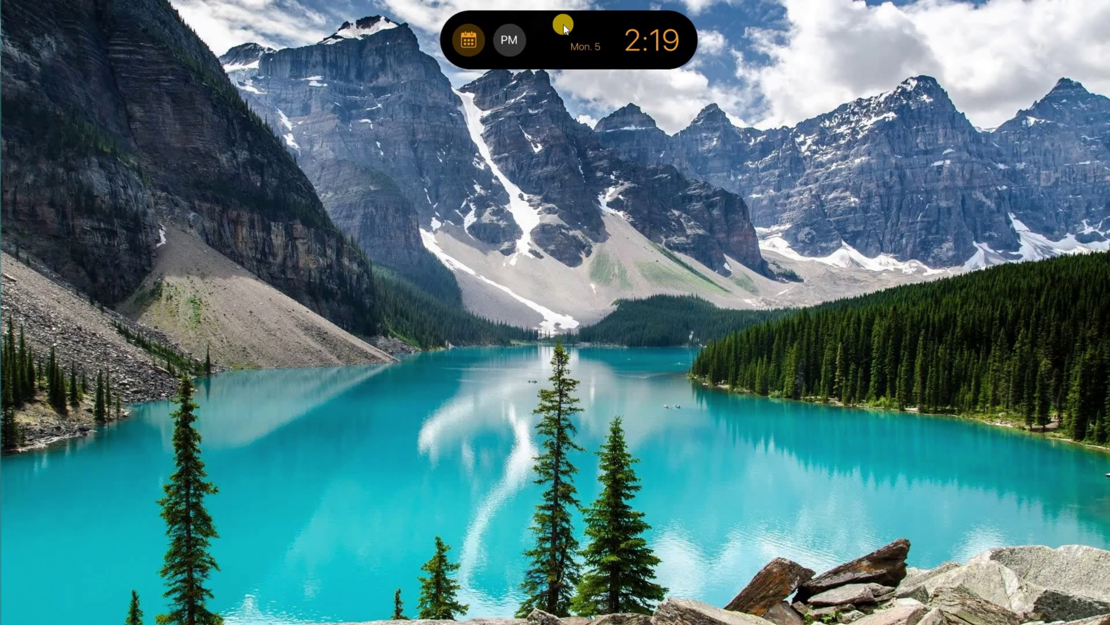
{"action": "left_click", "coordinate": [506, 43]}
{"action": "left_click", "coordinate": [469, 43]}
{"action": "left_click", "coordinate": [467, 43]}
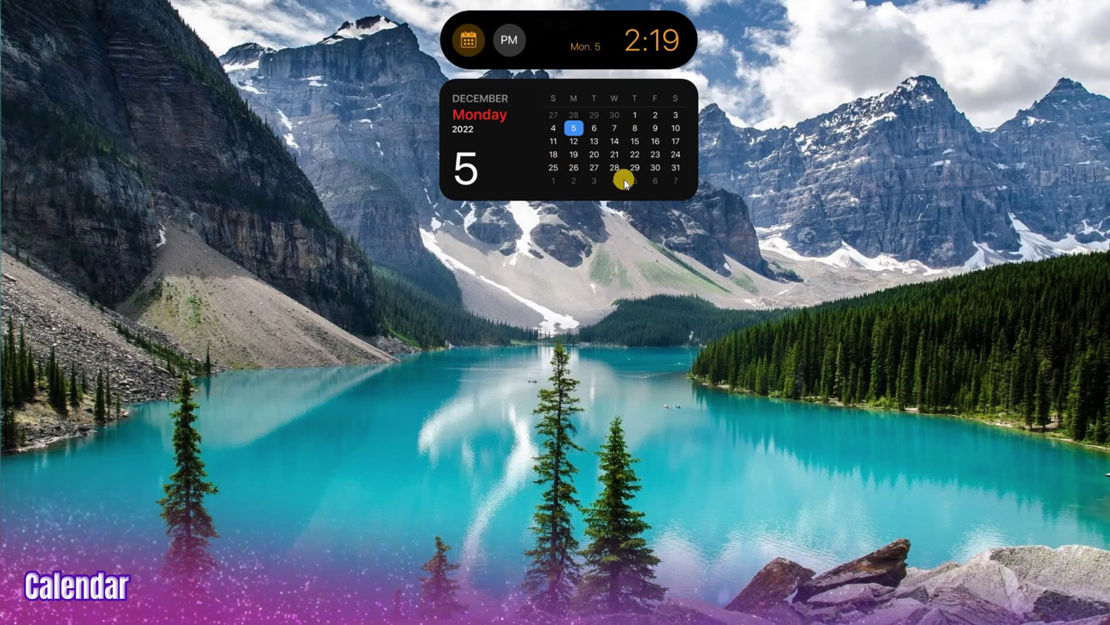
{"action": "left_click", "coordinate": [470, 40]}
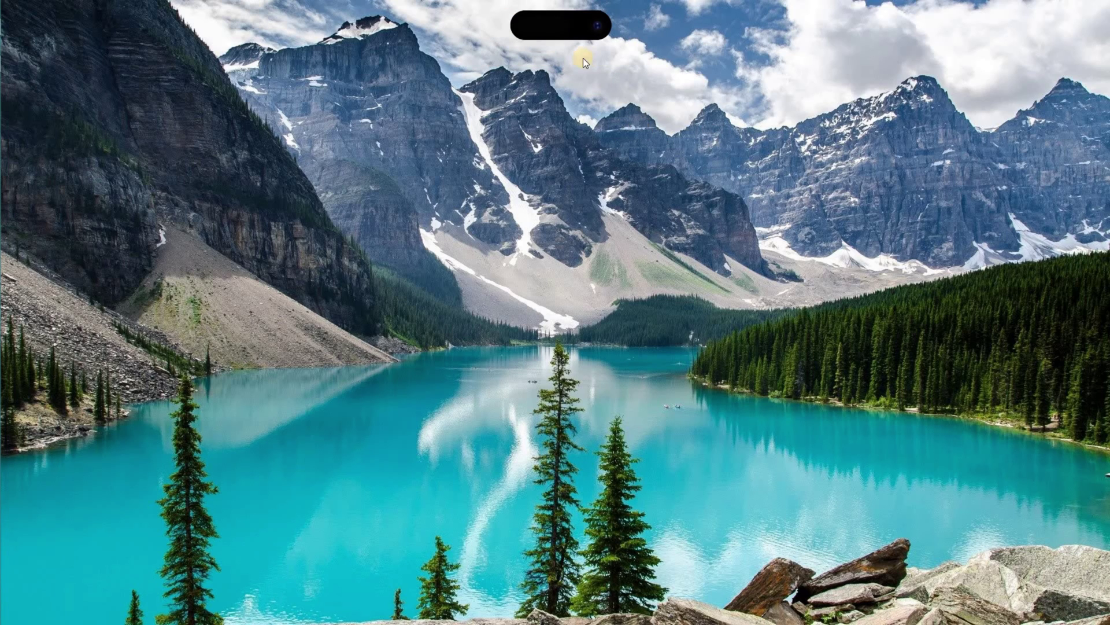
Step: Switch the island to WEATHER mode, showing Sunny 31°C
{"action": "right_click", "coordinate": [556, 27]}
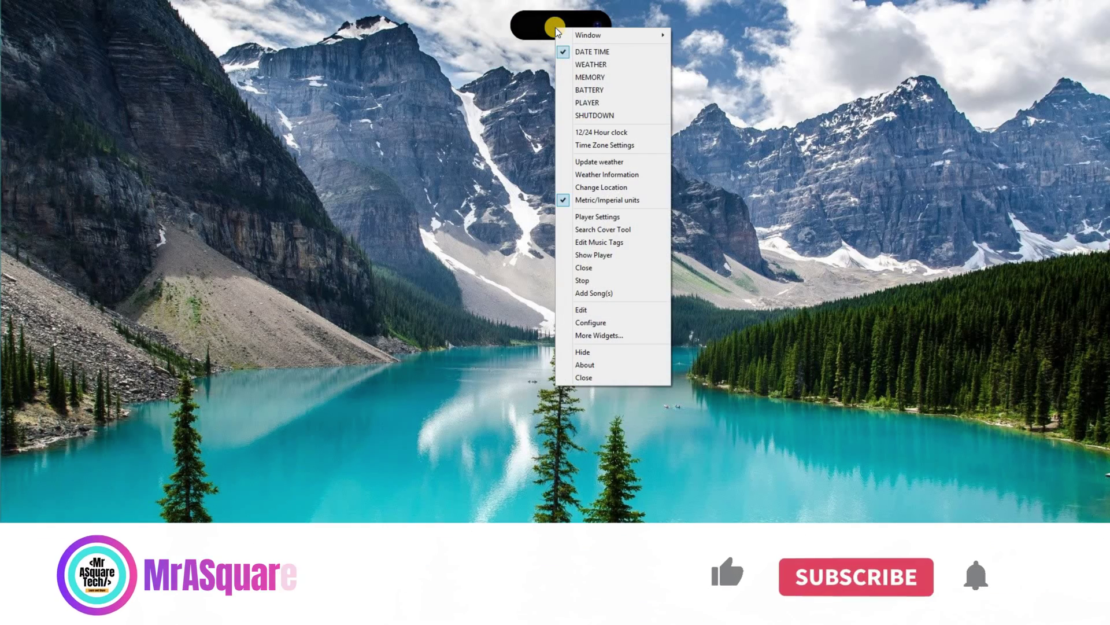
{"action": "left_click", "coordinate": [571, 67]}
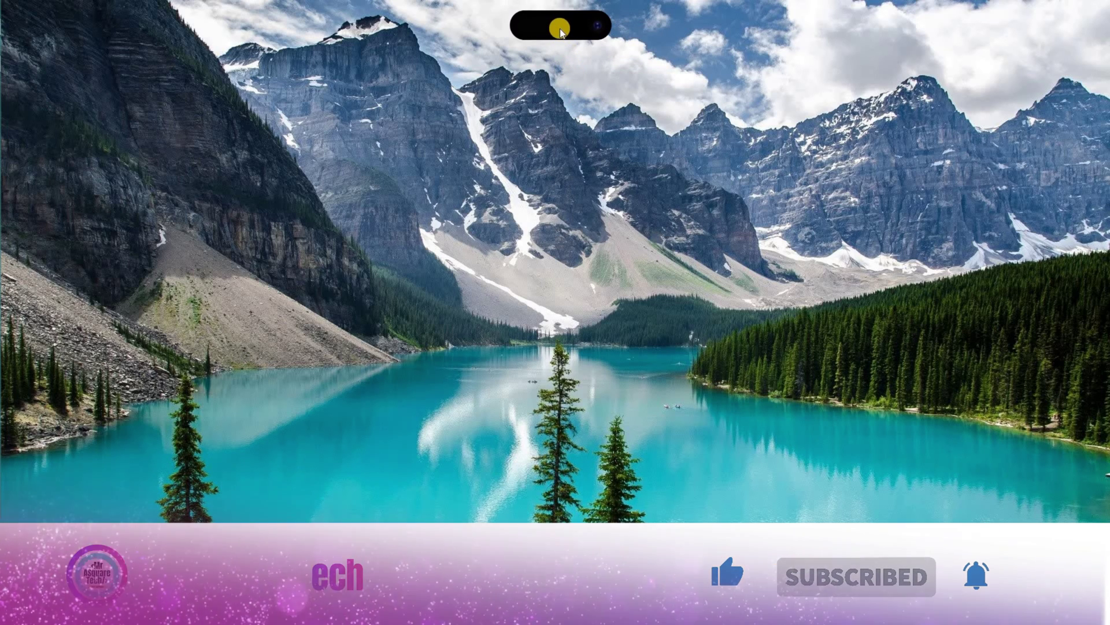
{"action": "mouse_move", "coordinate": [559, 29]}
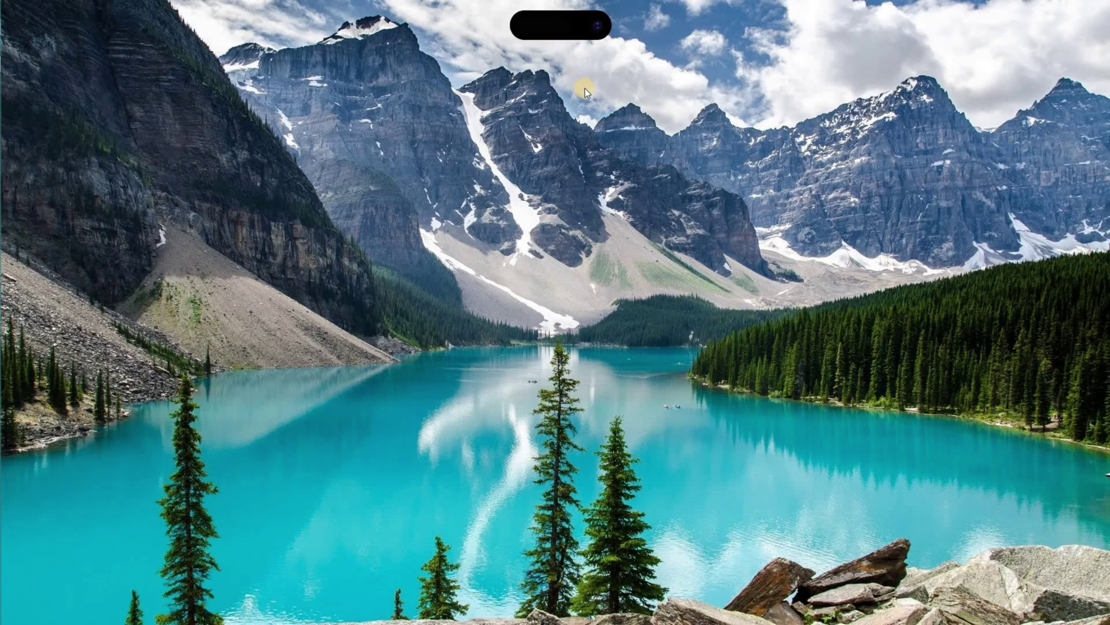
Step: Switch the island to MEMORY mode, expand it to show 43% RAM, then collapse it
{"action": "right_click", "coordinate": [556, 24]}
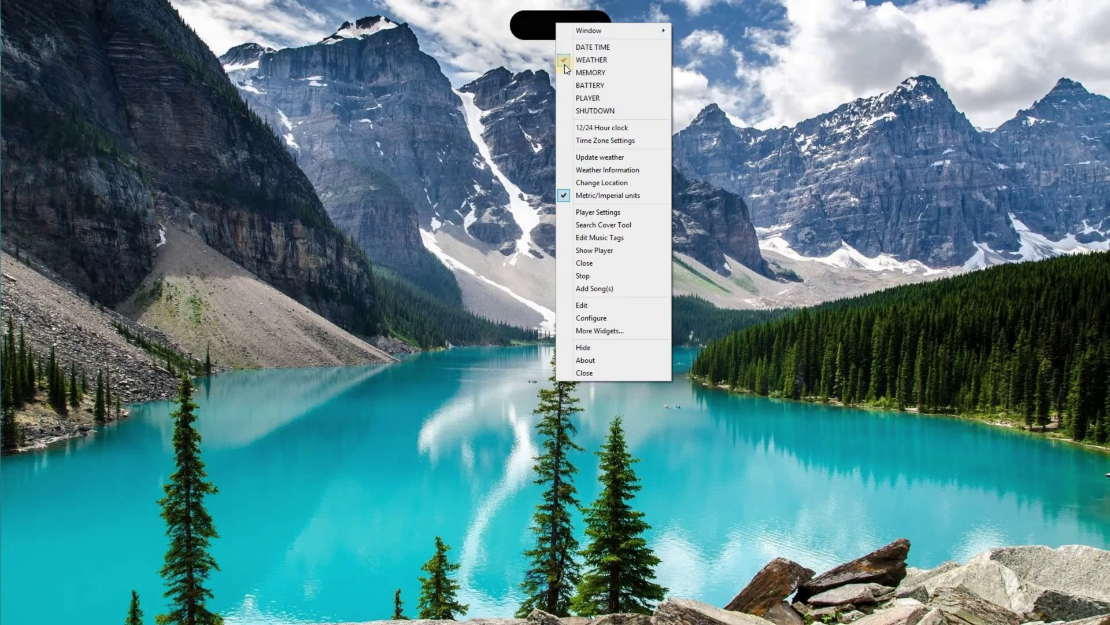
{"action": "left_click", "coordinate": [573, 88]}
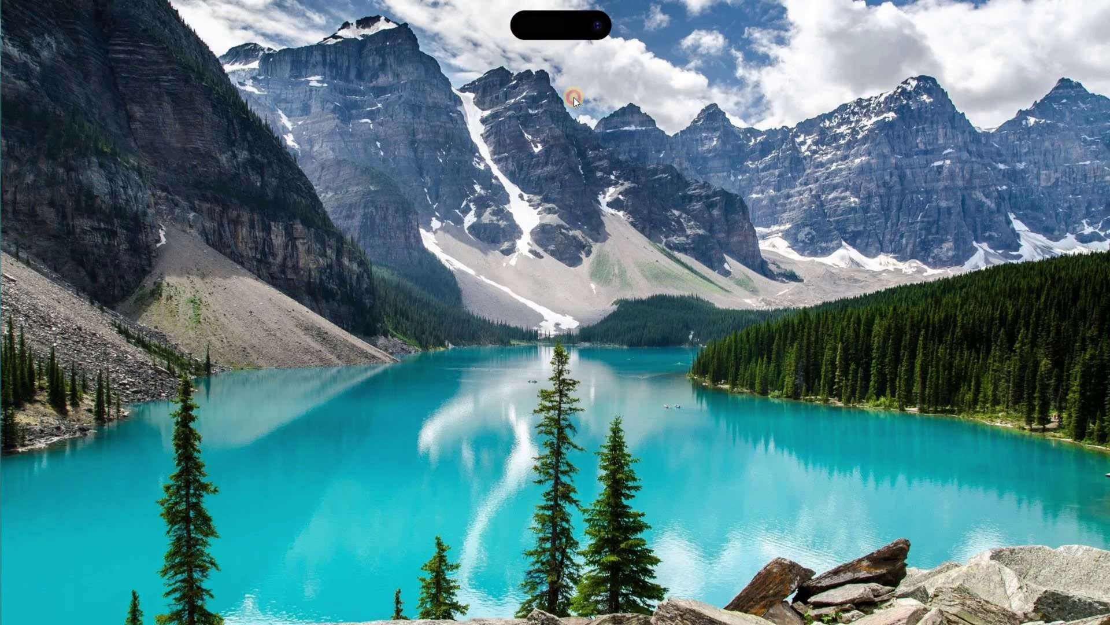
{"action": "left_click", "coordinate": [553, 30]}
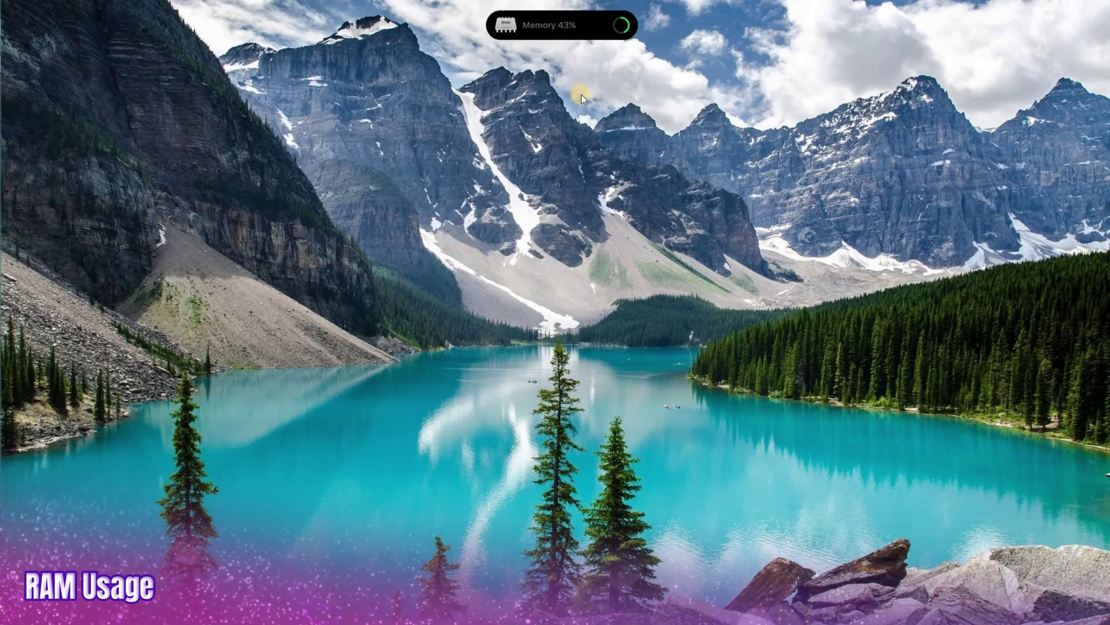
{"action": "left_click", "coordinate": [557, 26]}
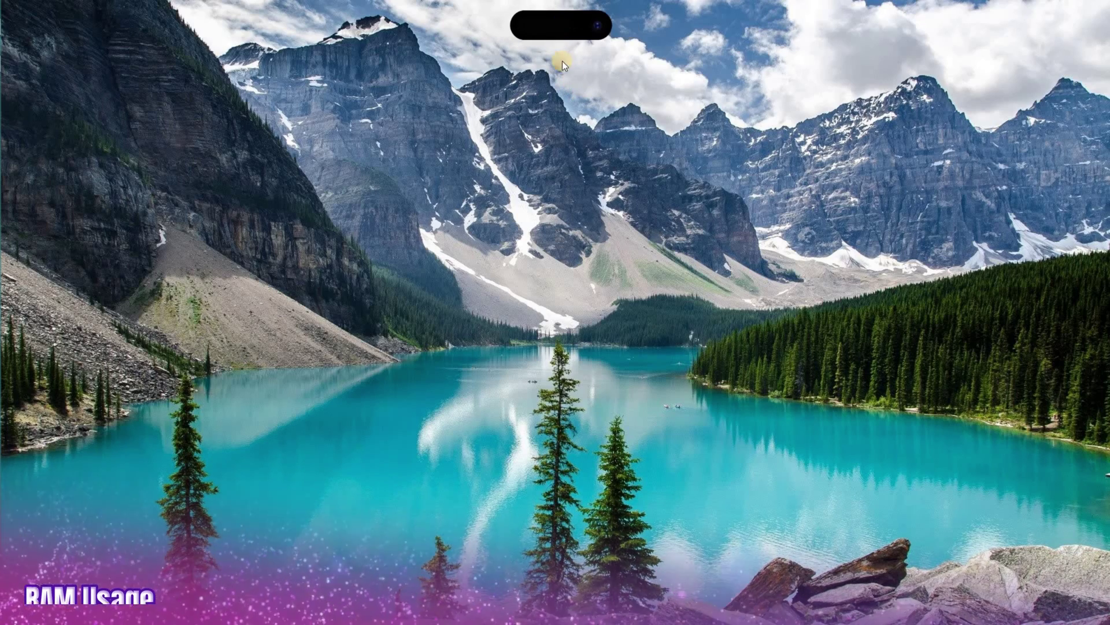
Step: Show the Charging 100% battery readout, then switch to Player mode and expand and collapse the player bar
{"action": "right_click", "coordinate": [557, 23]}
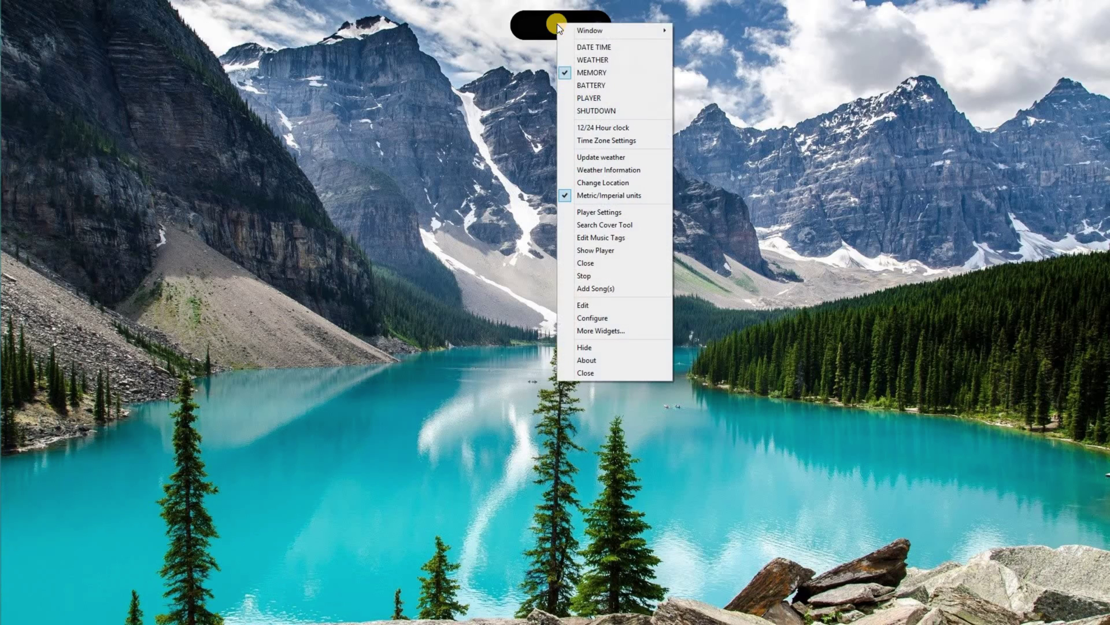
{"action": "left_click", "coordinate": [569, 81]}
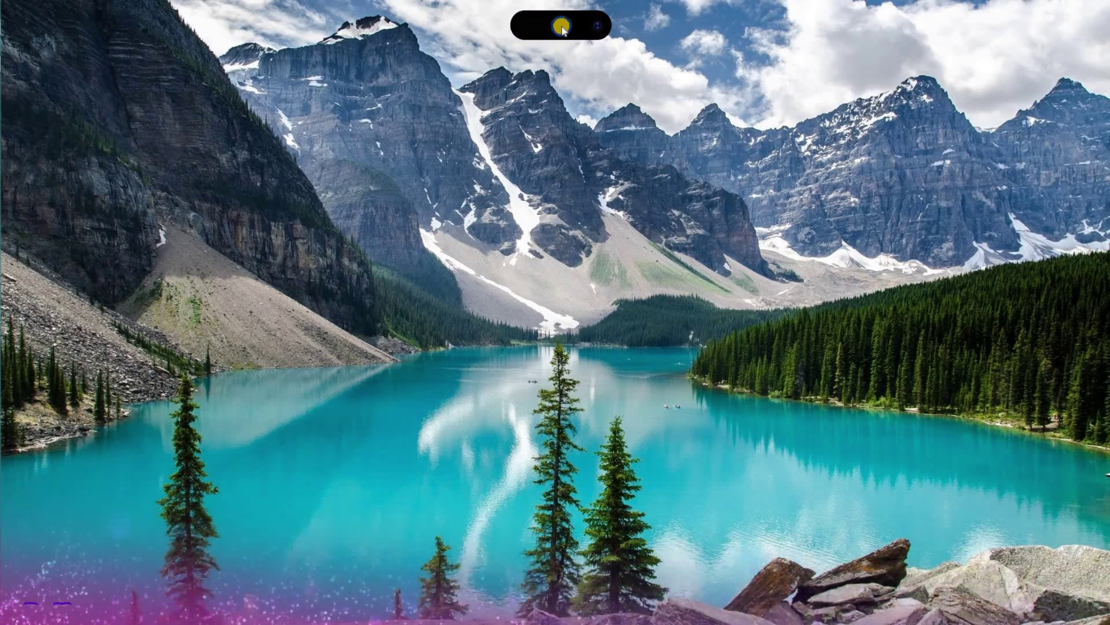
{"action": "right_click", "coordinate": [562, 28]}
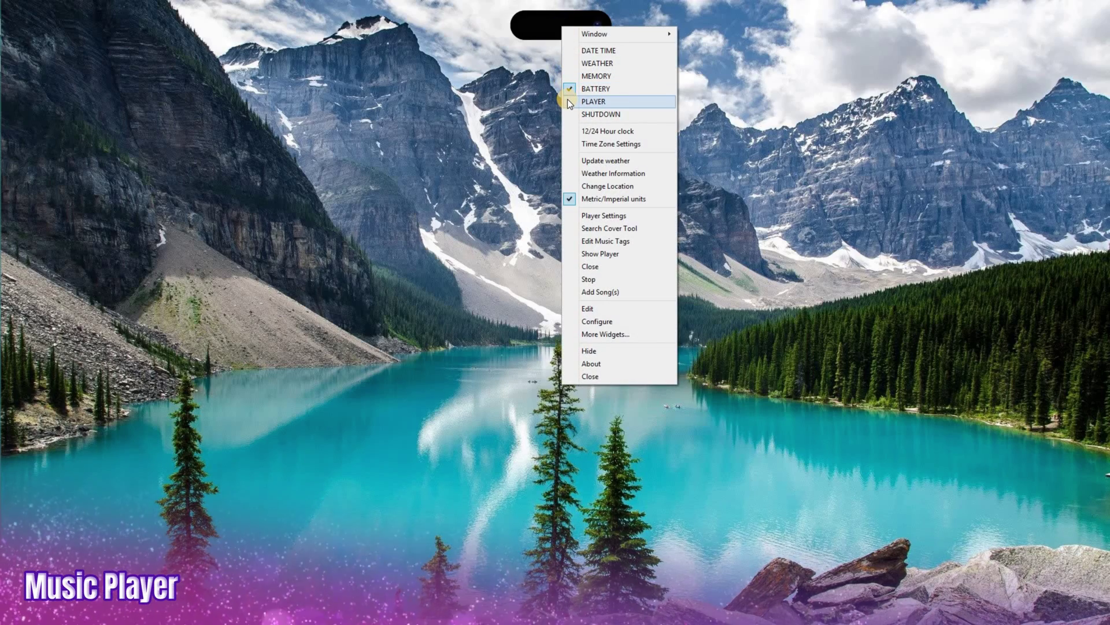
{"action": "left_click", "coordinate": [568, 102]}
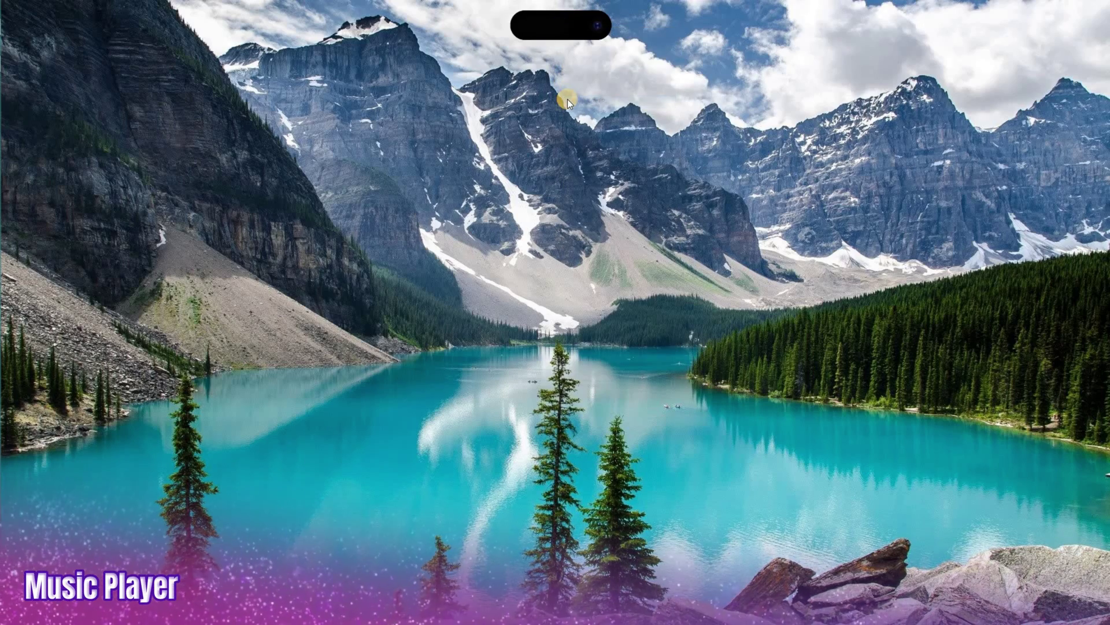
{"action": "left_click", "coordinate": [559, 27]}
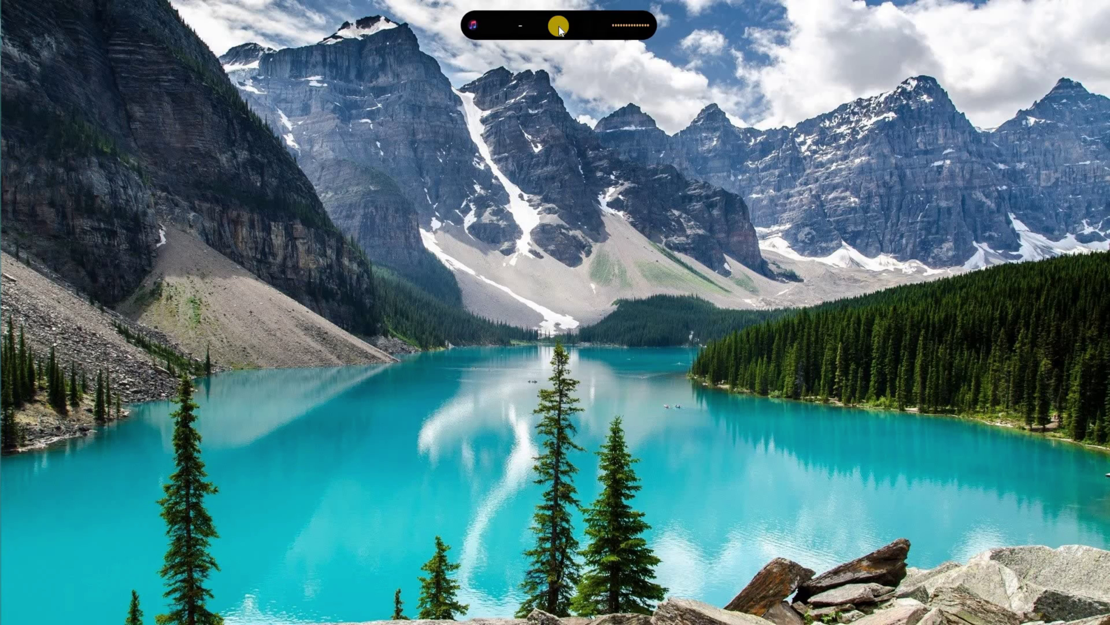
{"action": "left_click", "coordinate": [560, 28]}
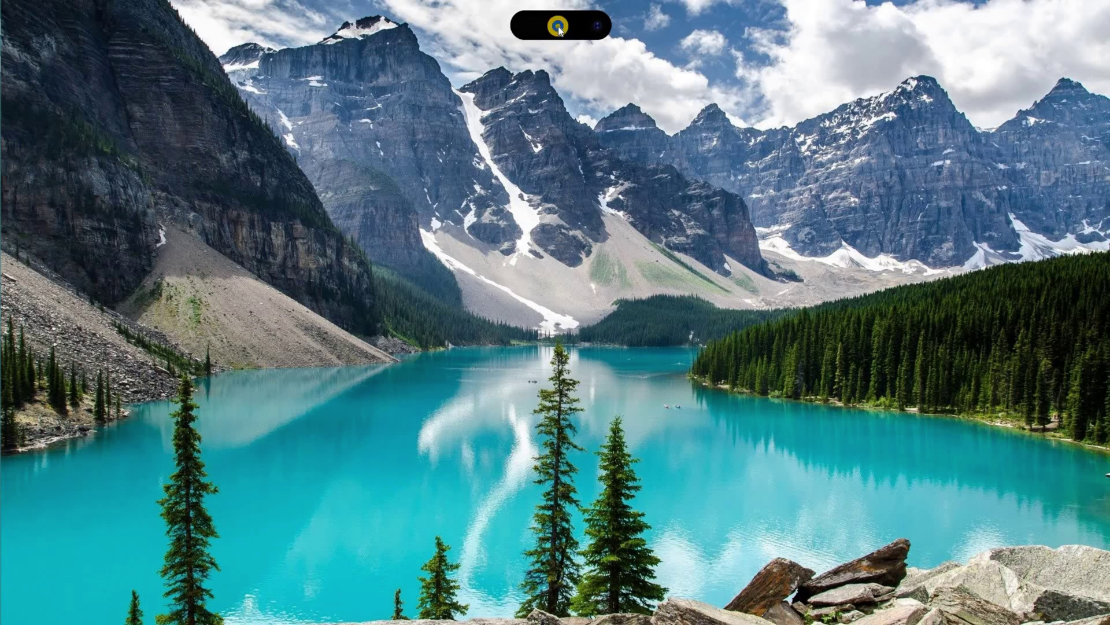
Step: Set the island to SHUTDOWN mode and expand it to reveal the power-off and restart buttons, then collapse it
{"action": "right_click", "coordinate": [558, 26]}
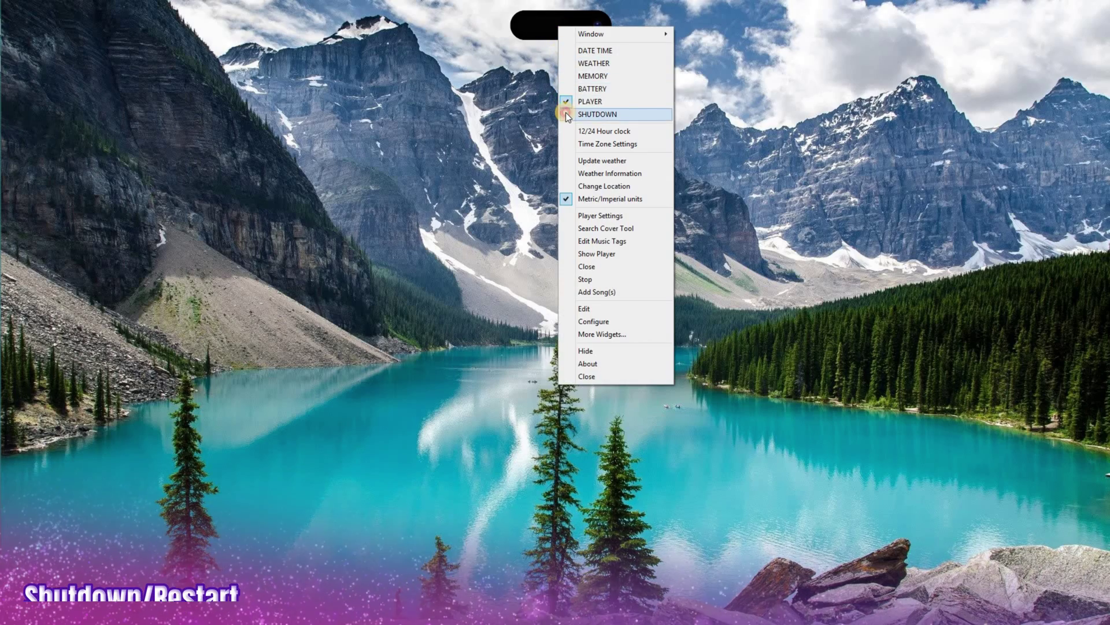
{"action": "left_click", "coordinate": [566, 114]}
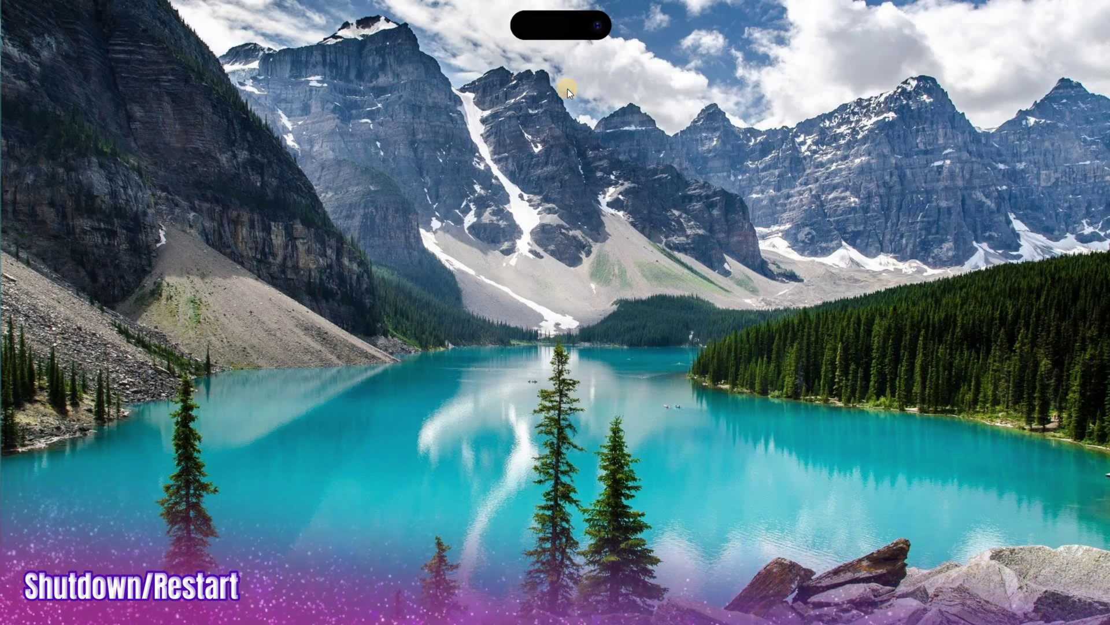
{"action": "left_click", "coordinate": [559, 28]}
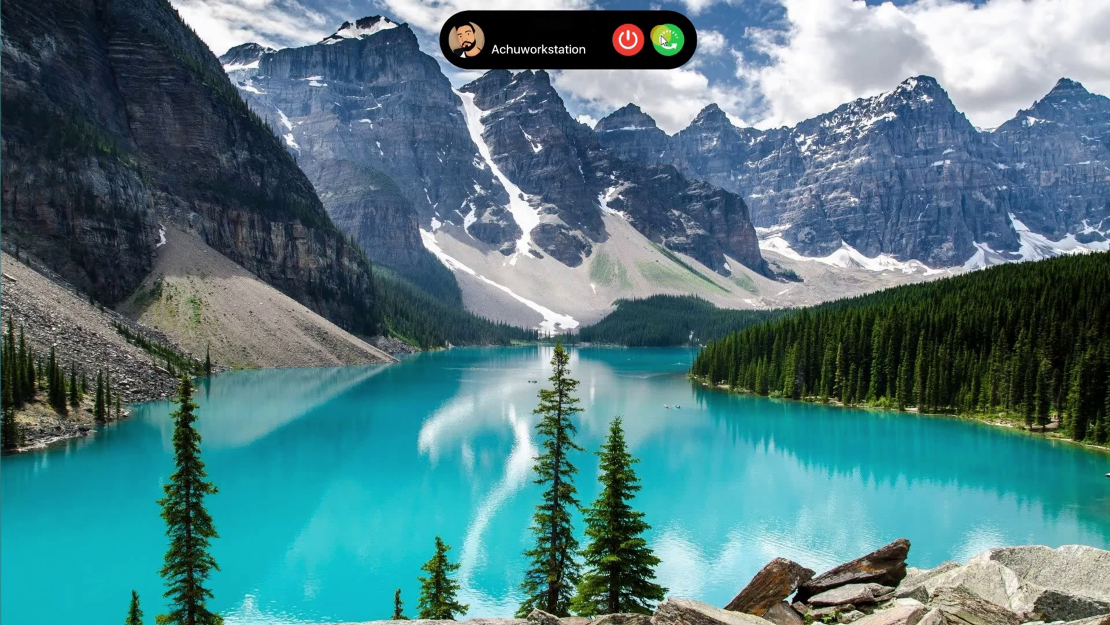
{"action": "left_click", "coordinate": [560, 30]}
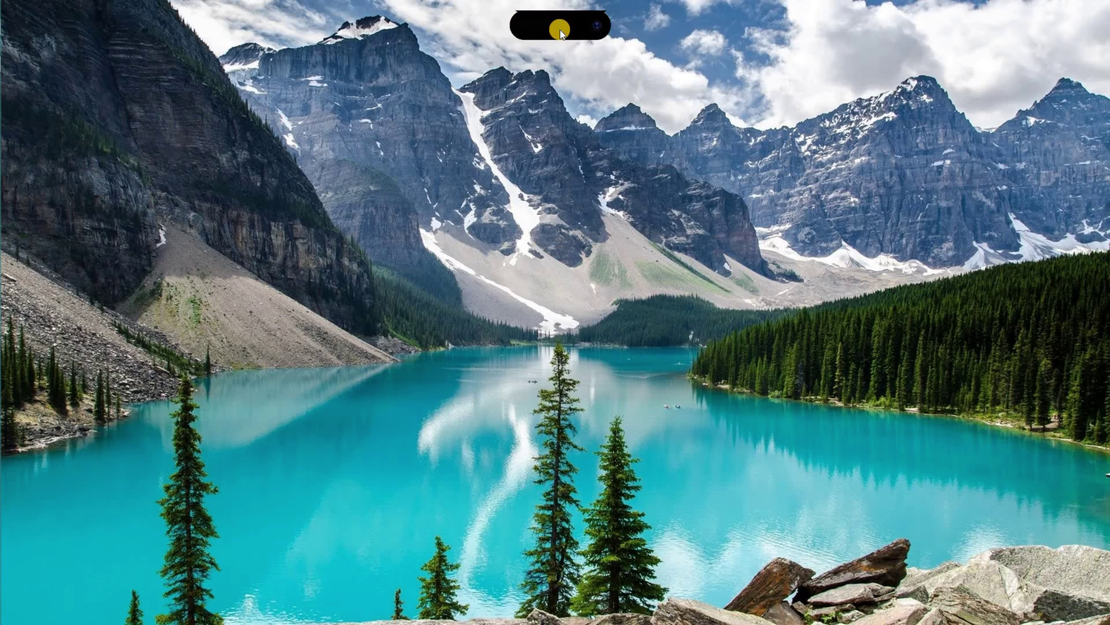
Step: Turn on the 24-hour clock so the expanded island shows Mon. 5 at 14:21
{"action": "right_click", "coordinate": [560, 29]}
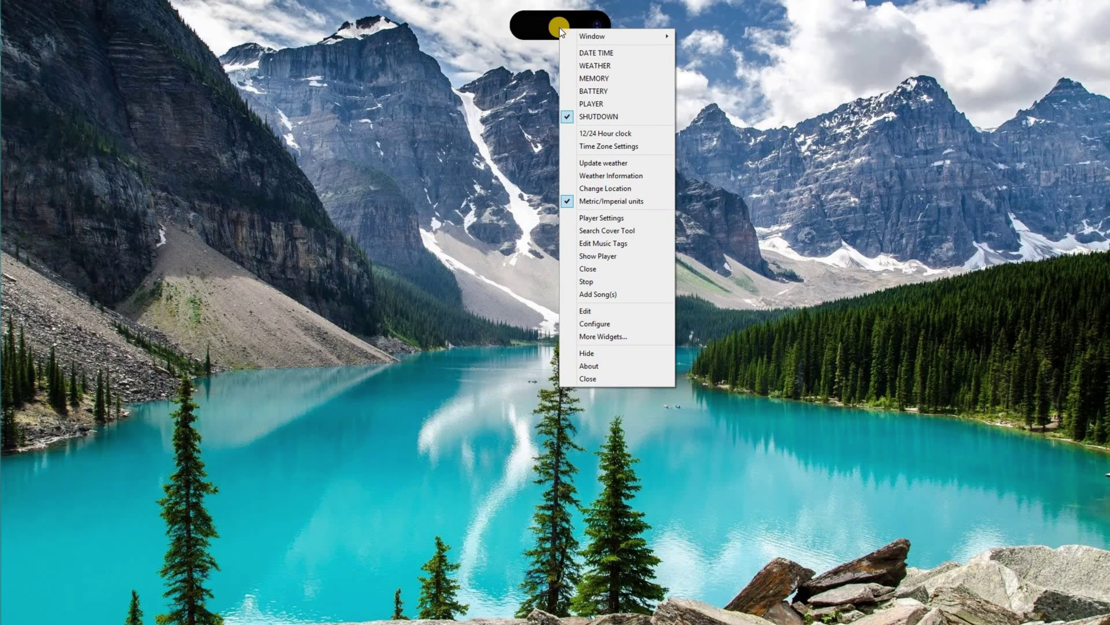
{"action": "left_click", "coordinate": [588, 133]}
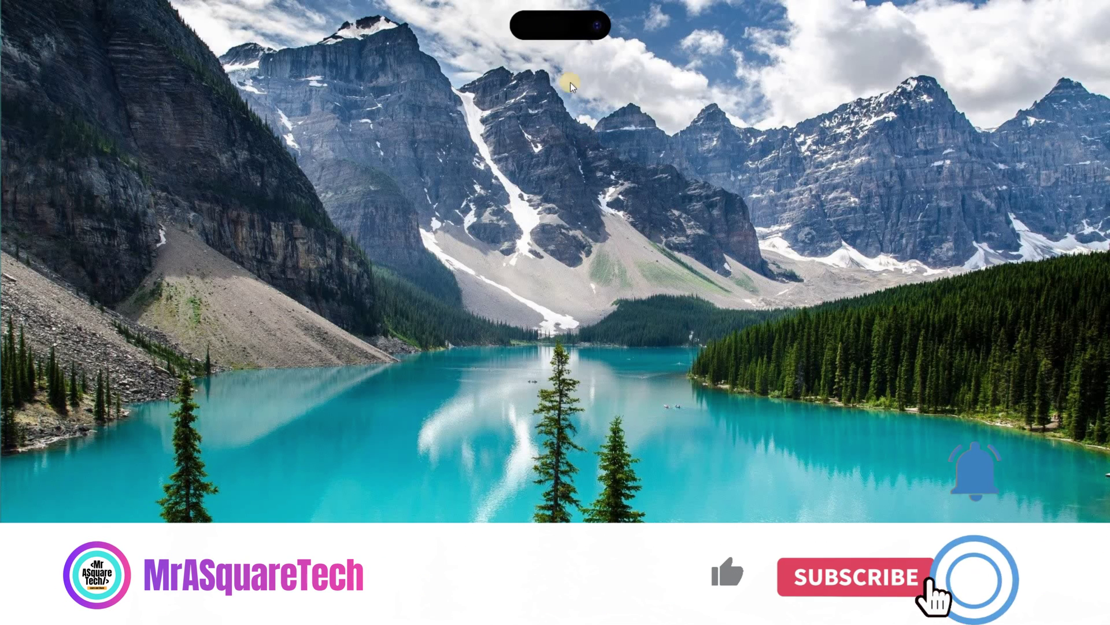
{"action": "right_click", "coordinate": [558, 26]}
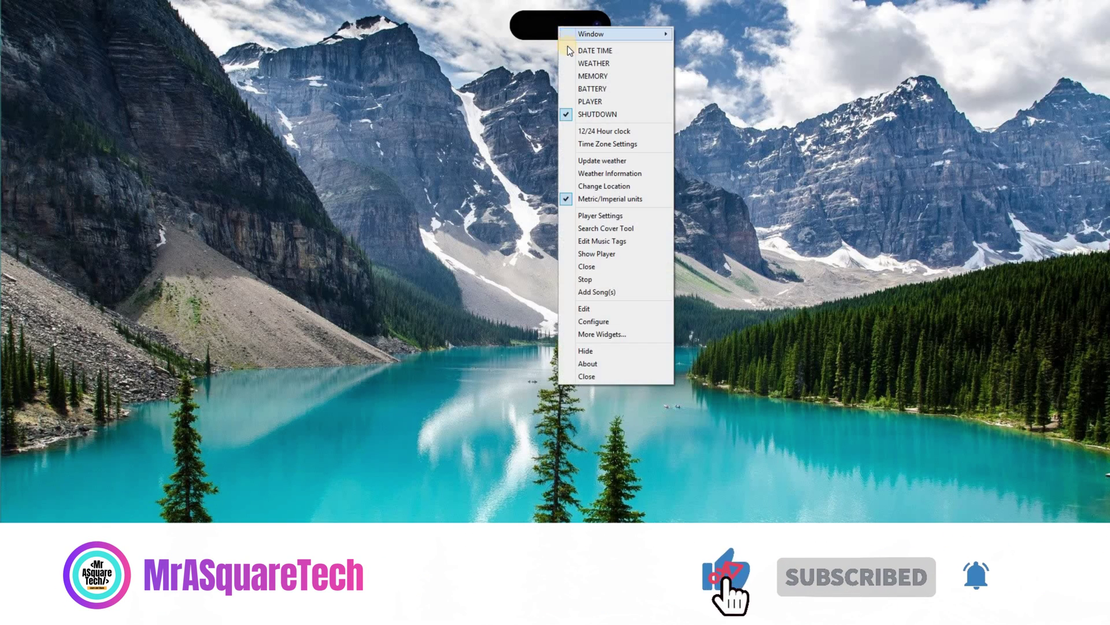
{"action": "left_click", "coordinate": [550, 96]}
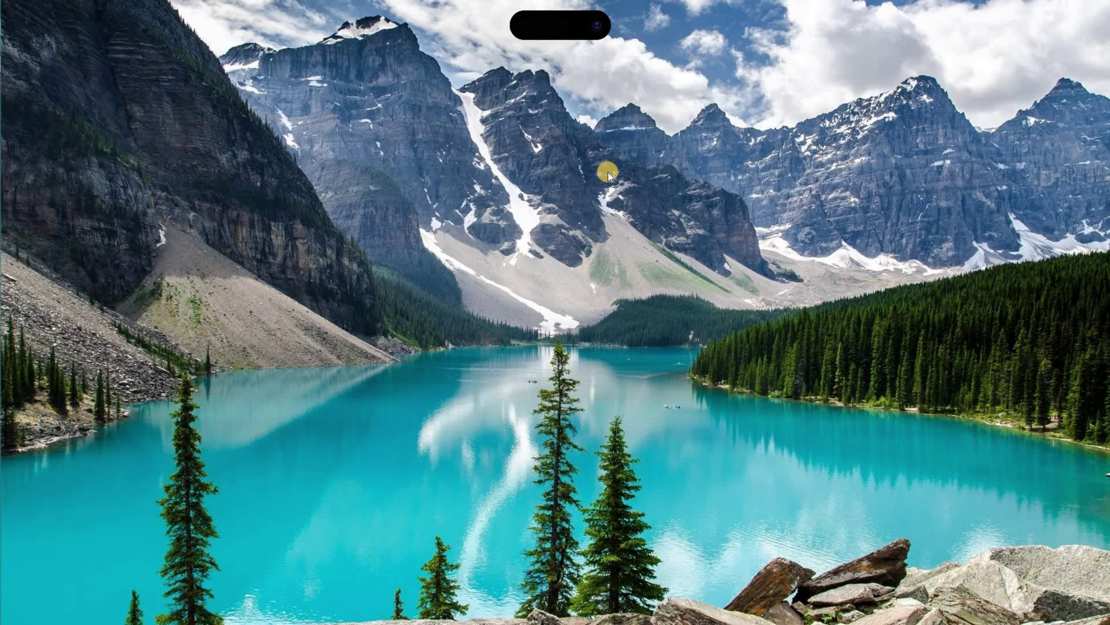
{"action": "mouse_move", "coordinate": [554, 32]}
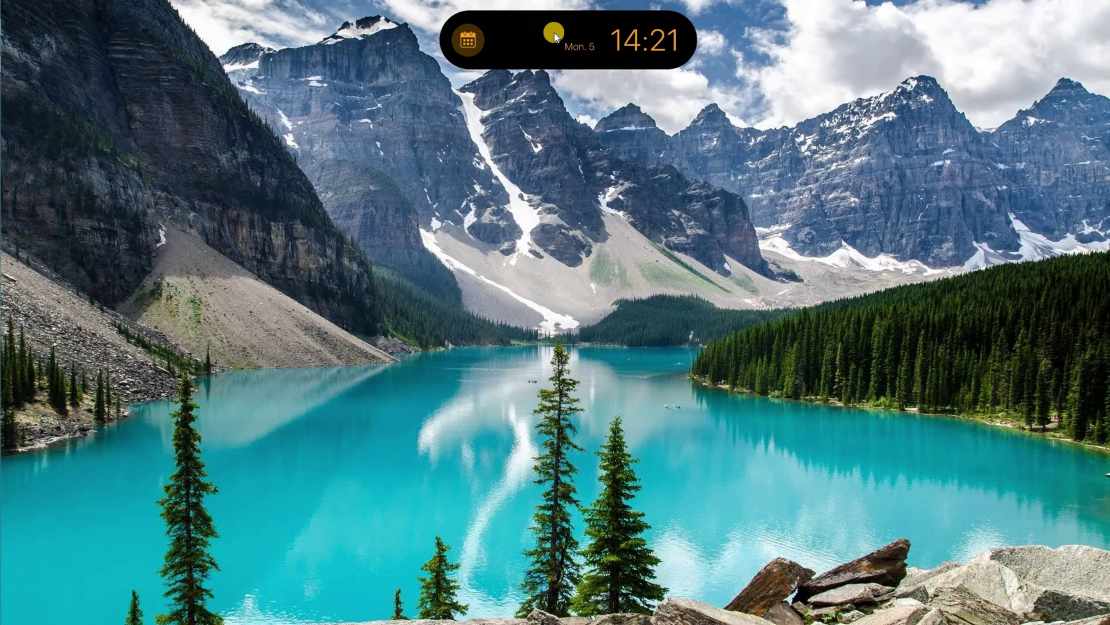